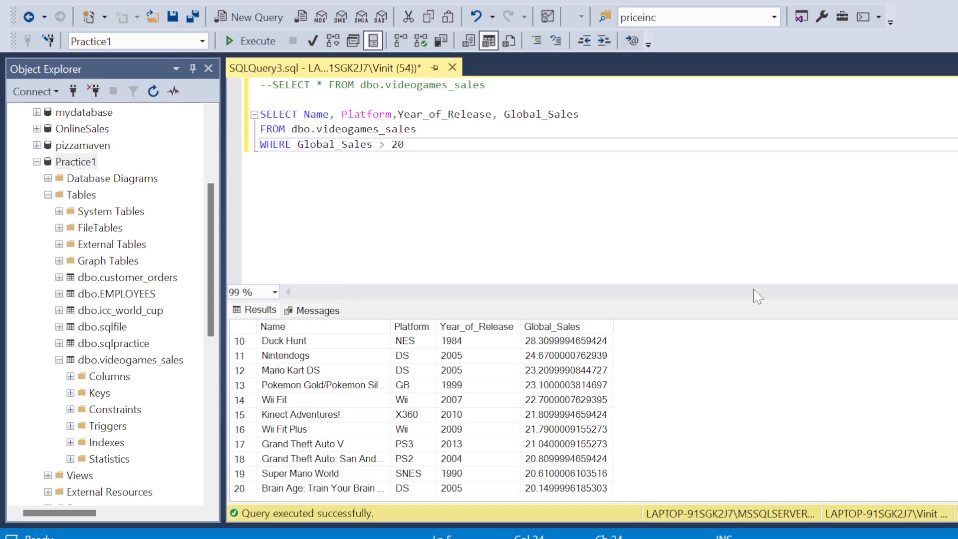
Step: Switch to the Excel workbook and review the SQL clauses listed on the CLAUSES sheet, from SELECT to WHERE VS HAVING
left_click(755, 519)
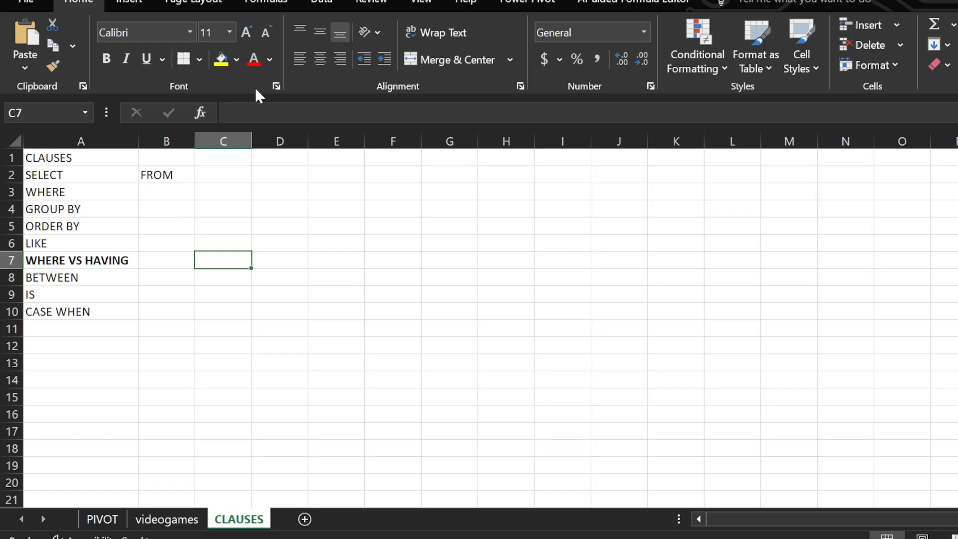
left_click_drag(99, 180, 154, 222)
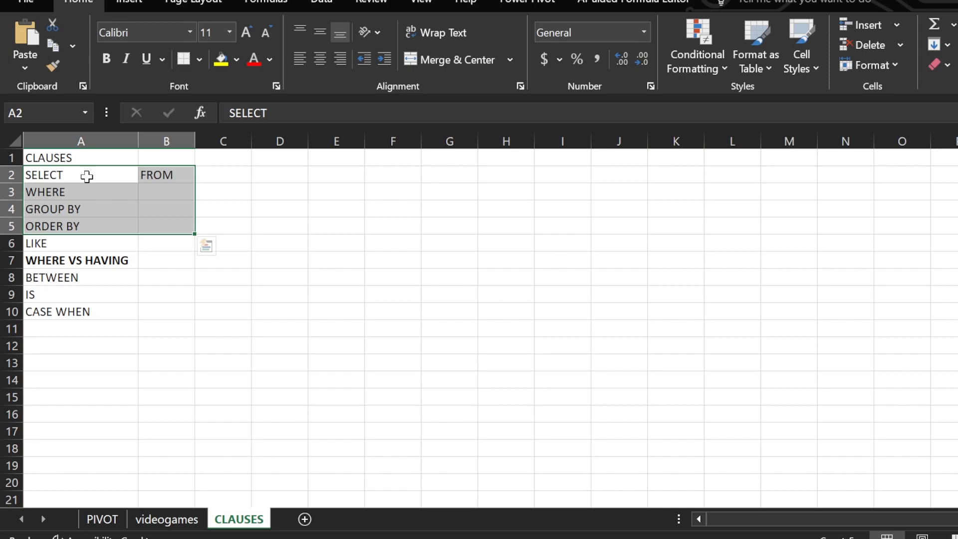
left_click(83, 178)
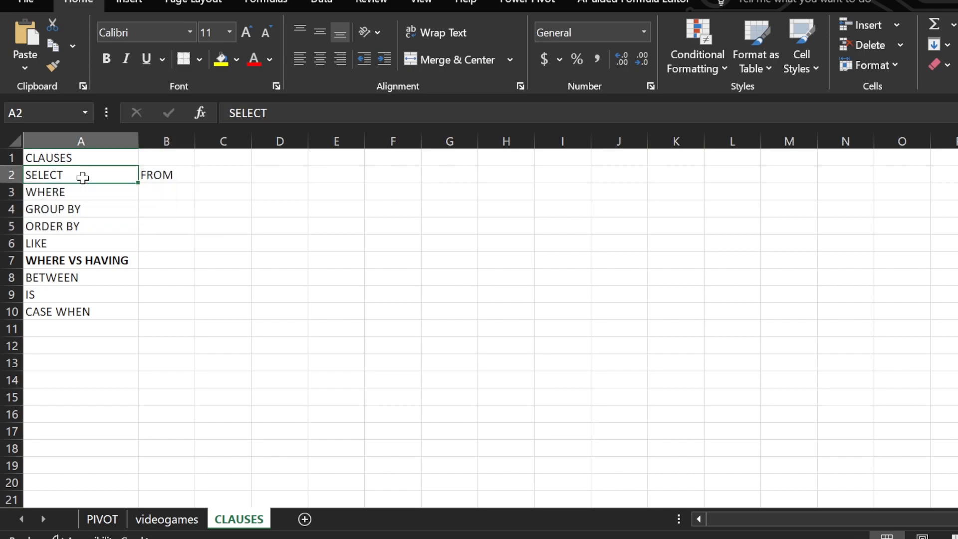
left_click(85, 191)
left_click(93, 210)
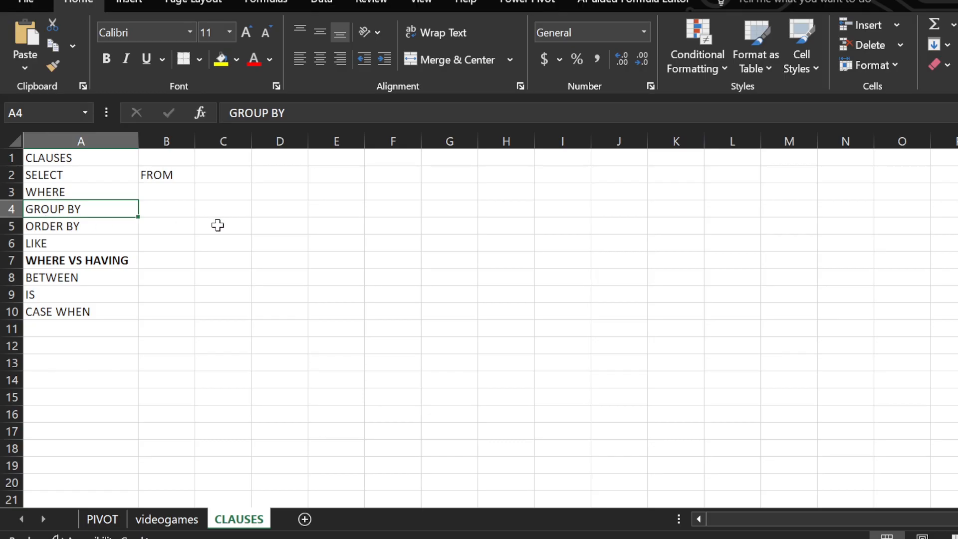
left_click(110, 258)
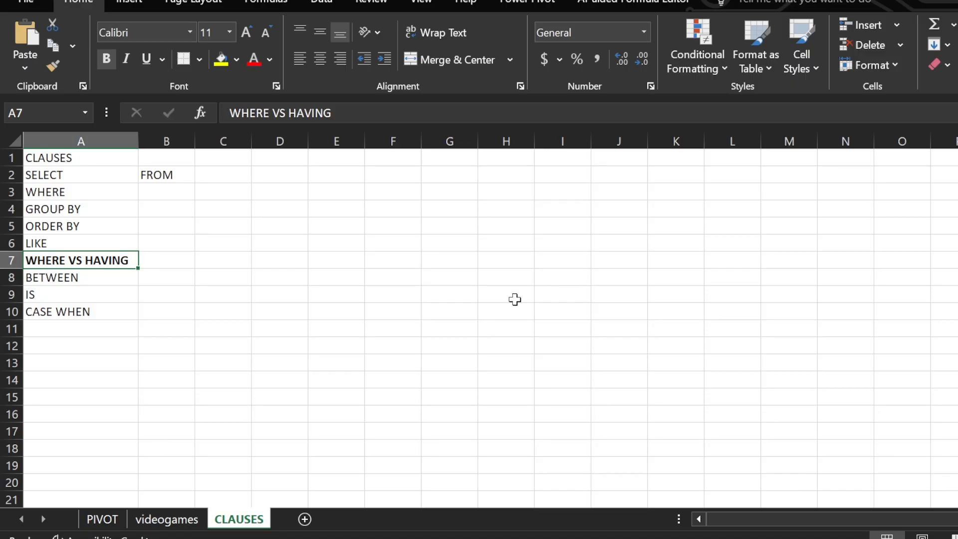
Step: Open the PIVOT sheet and examine its summed NA_Sales and Global_Sales columns by genre
left_click(105, 520)
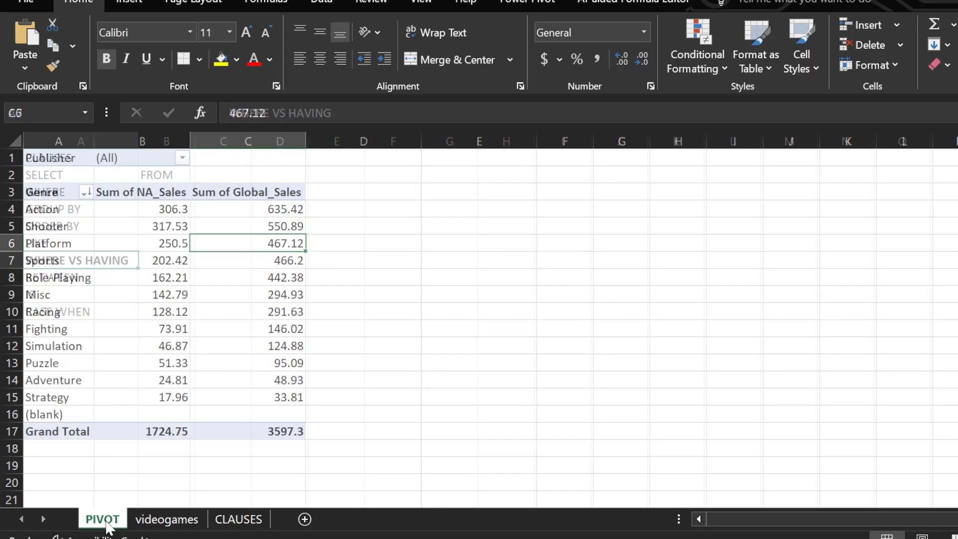
left_click(270, 294)
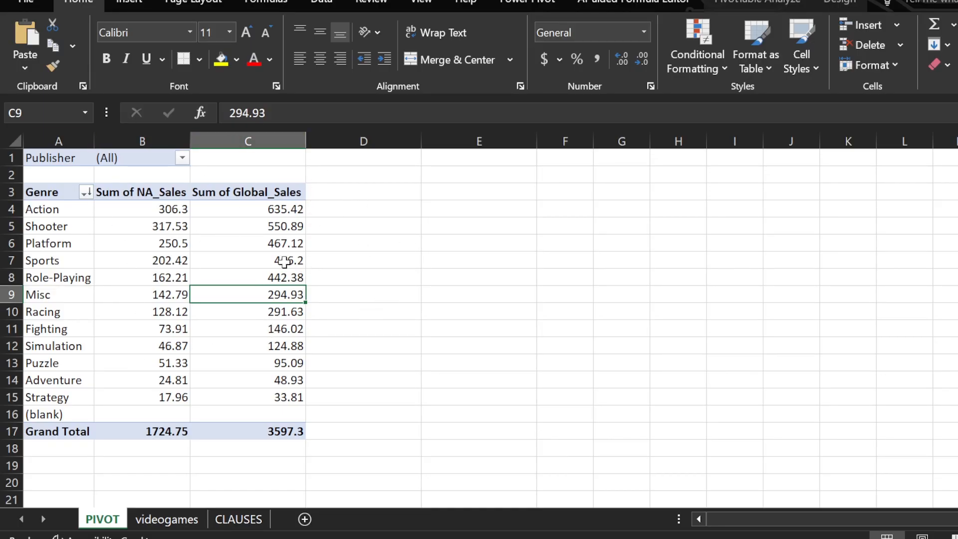
left_click_drag(138, 190, 259, 414)
left_click(141, 189)
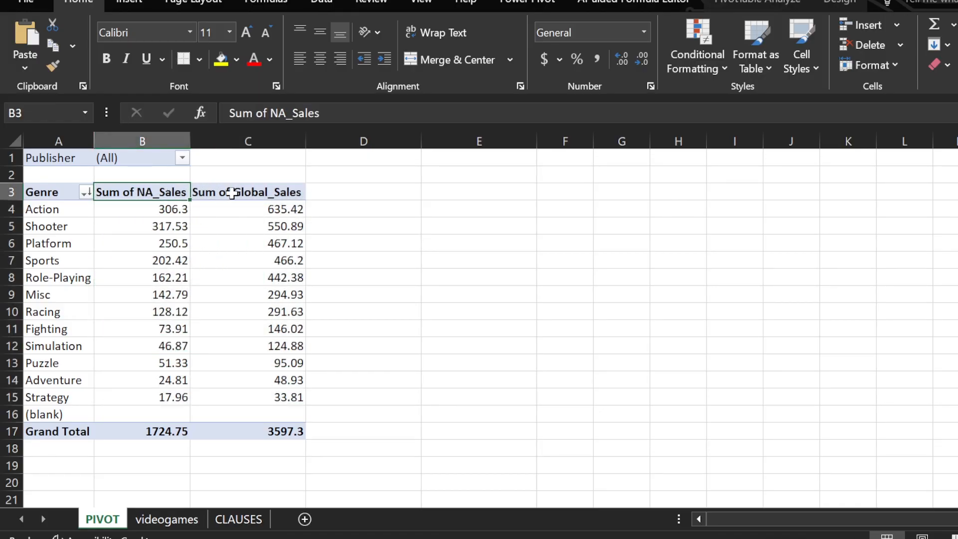
left_click(232, 193)
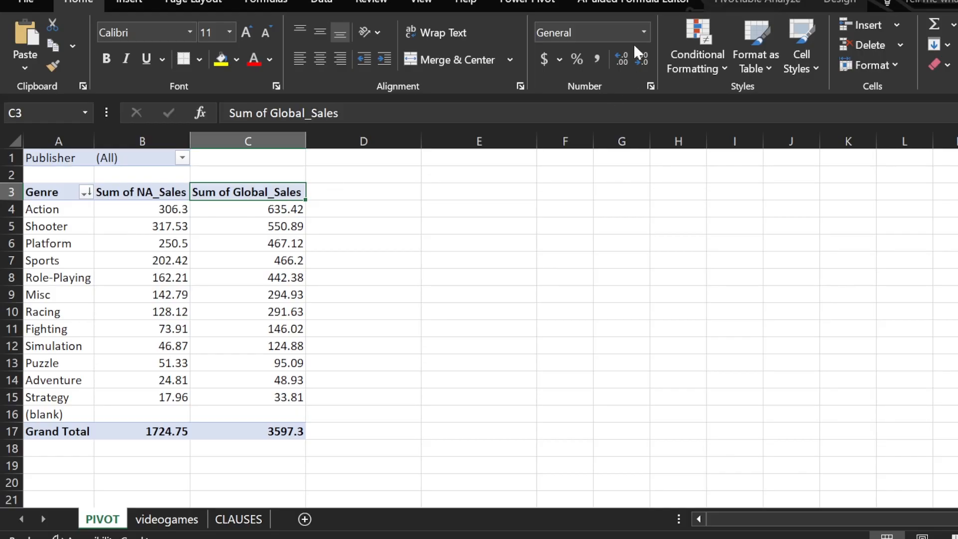
Step: Show the pivot table's field list and move NA_Sales and Global_Sales from Values to Rows below Genre
left_click(753, 2)
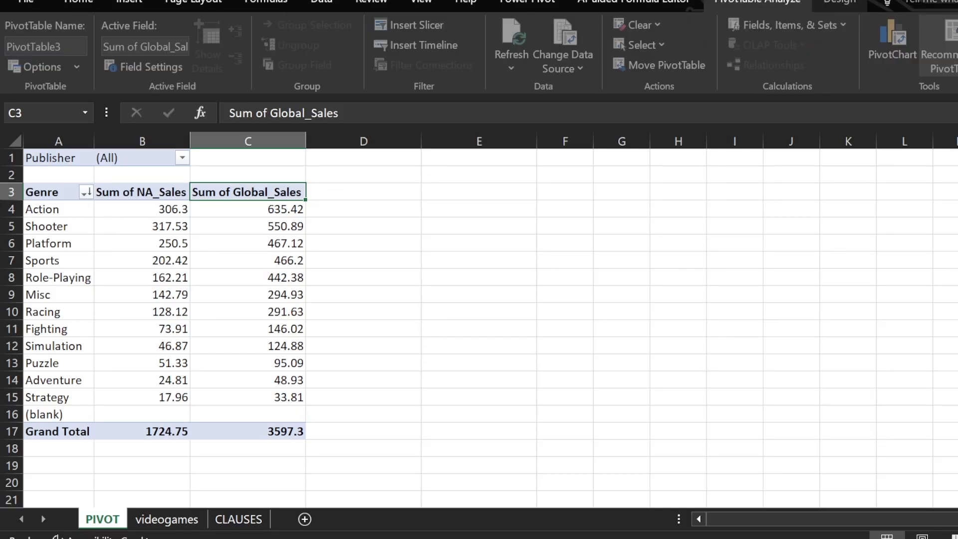
left_click(956, 45)
left_click_drag(686, 19, 575, 18)
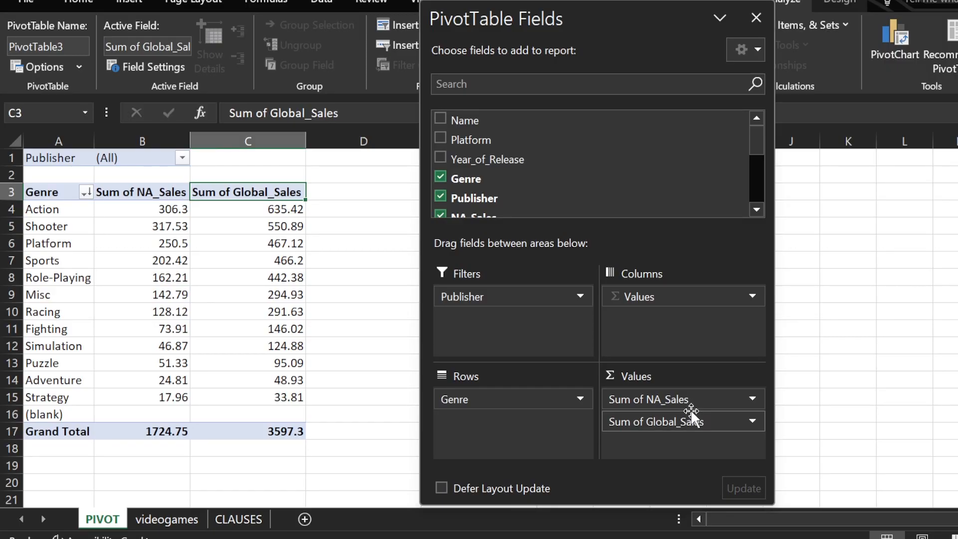
left_click_drag(693, 404, 499, 424)
left_click_drag(644, 399, 518, 443)
left_click_drag(580, 25, 688, 26)
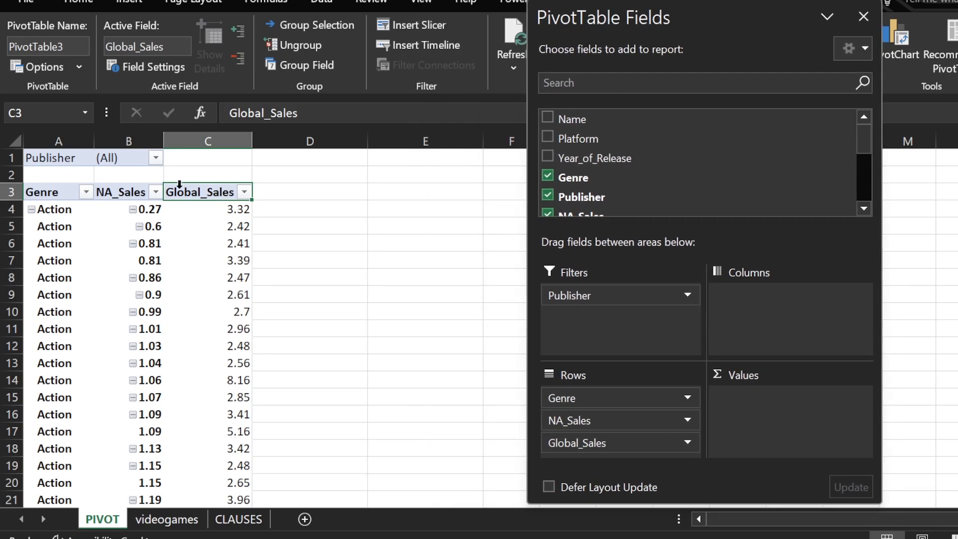
Step: Widen the NA_Sales and Global_Sales columns of the pivot table
left_click_drag(164, 141, 194, 142)
left_click_drag(286, 145, 352, 145)
scroll(152, 234, "down", 4)
scroll(154, 247, "up", 4)
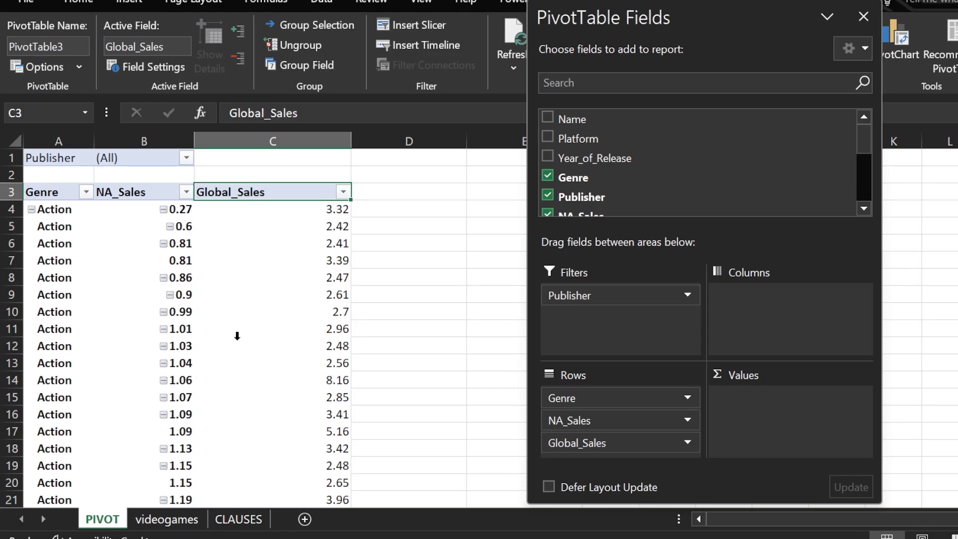
scroll(254, 331, "down", 6)
scroll(254, 332, "up", 6)
Step: Examine the raw data on the videogames sheet, going through the first game's fields from Name to Publisher and its Global_Sales
left_click(167, 519)
left_click(758, 244)
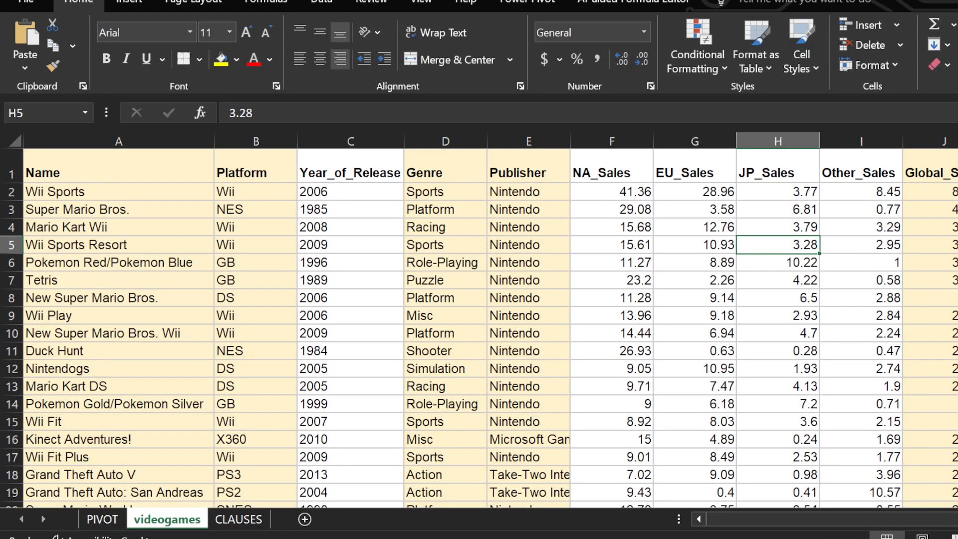
left_click(951, 192)
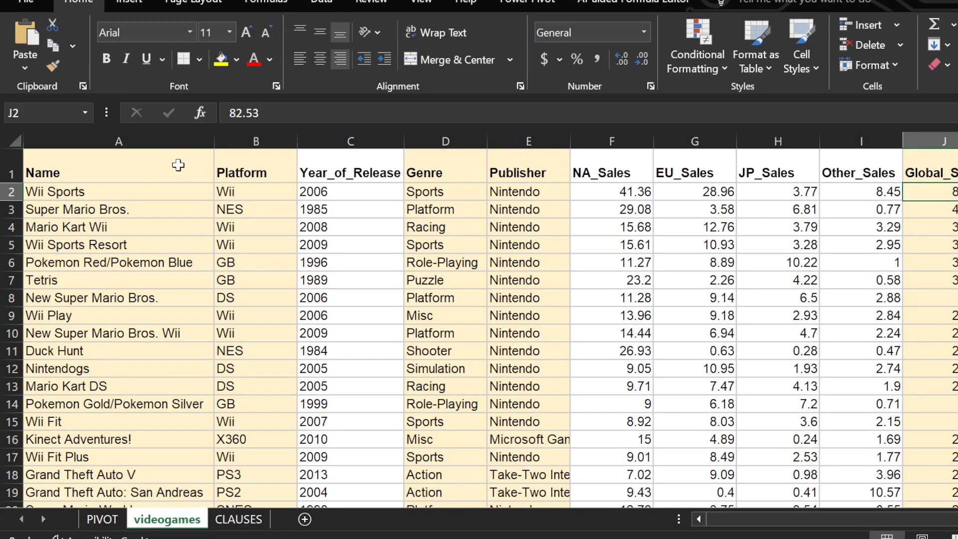
left_click(71, 192)
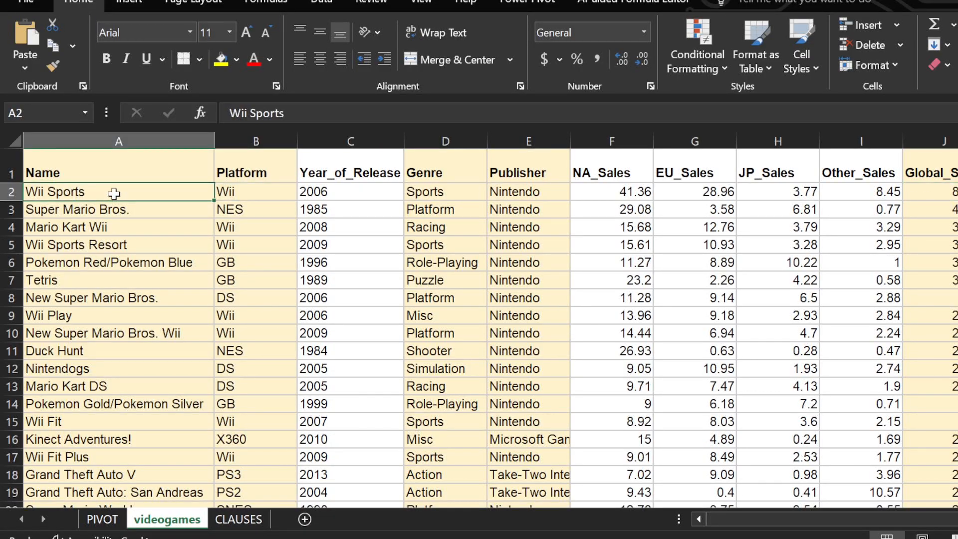
left_click(272, 196)
left_click(350, 194)
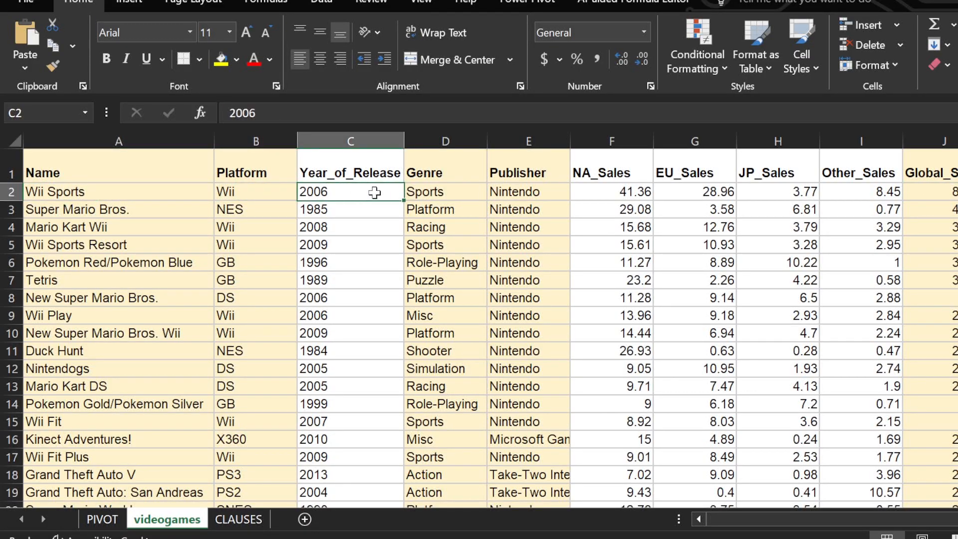
left_click(430, 193)
left_click(541, 192)
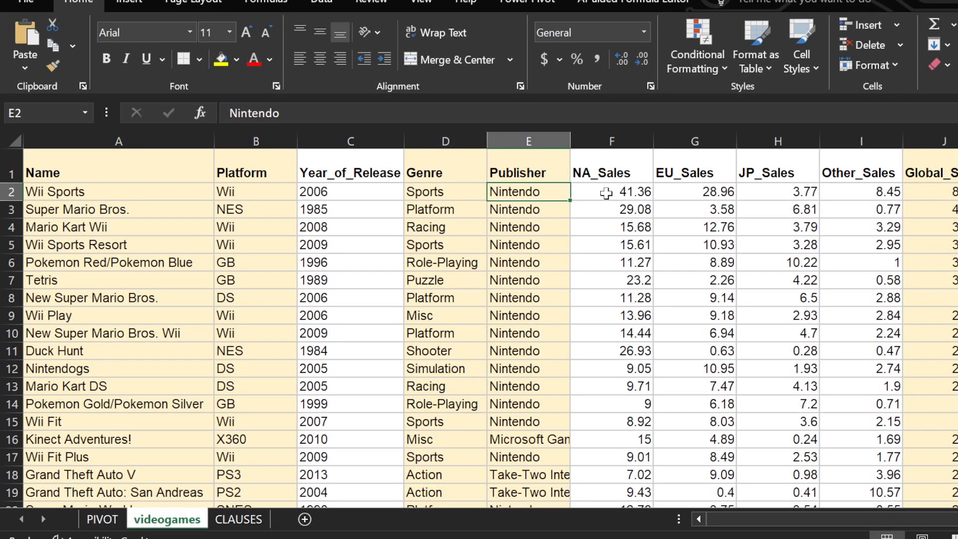
left_click_drag(532, 187, 33, 145)
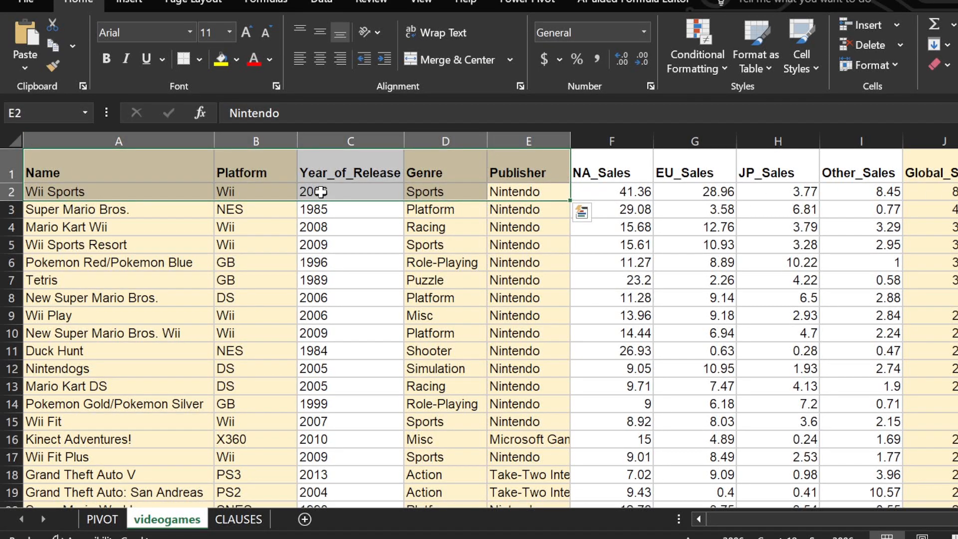
Step: Return to the PIVOT sheet and try to apply a Greater Than value filter to the Genre field
left_click(98, 518)
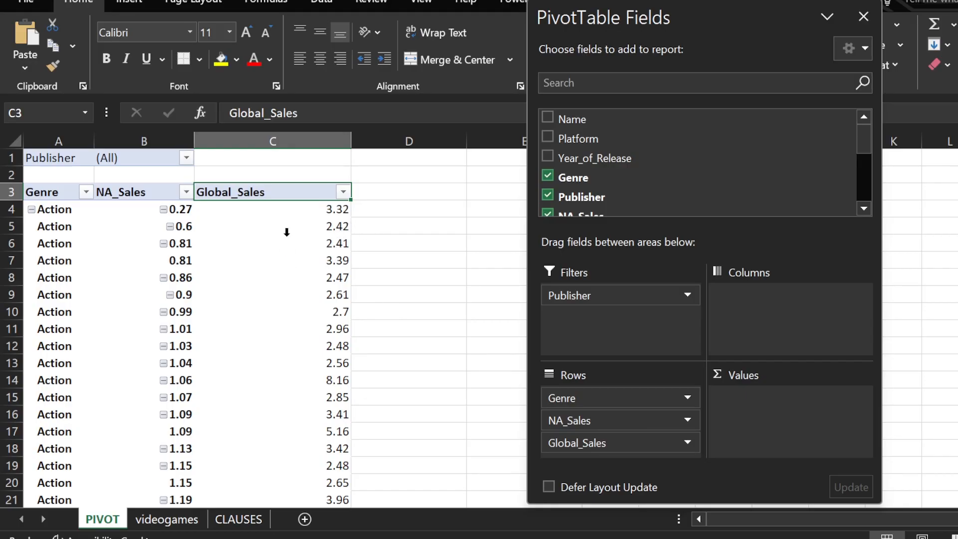
left_click(86, 191)
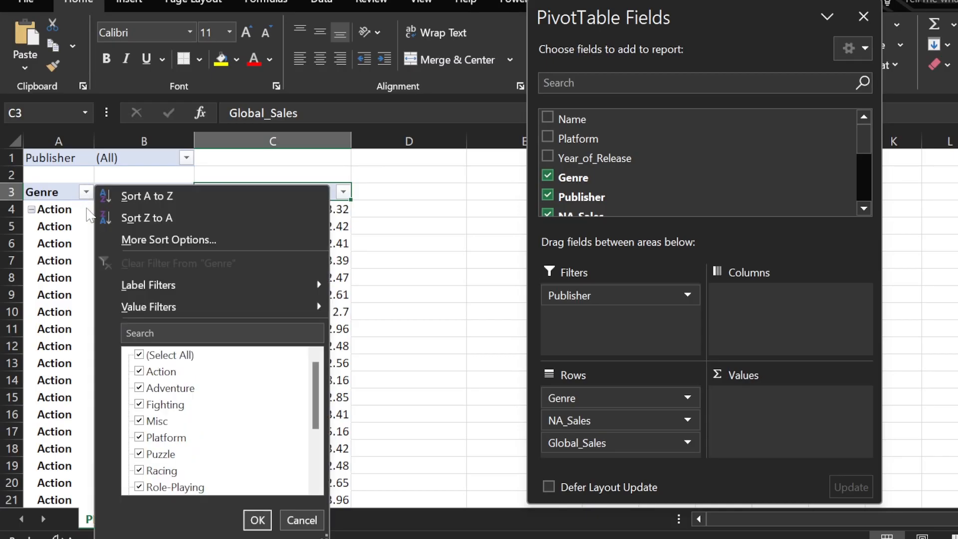
mouse_move(172, 298)
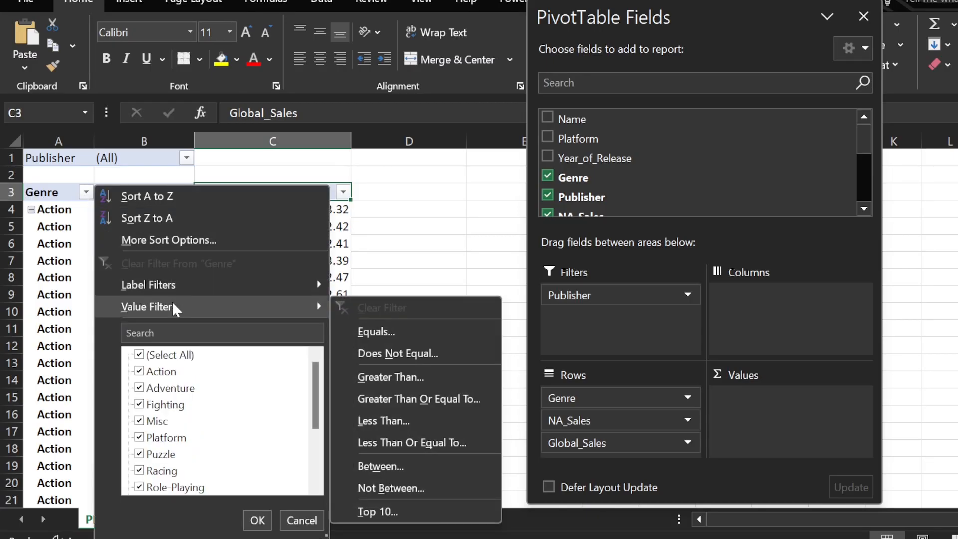
left_click(427, 375)
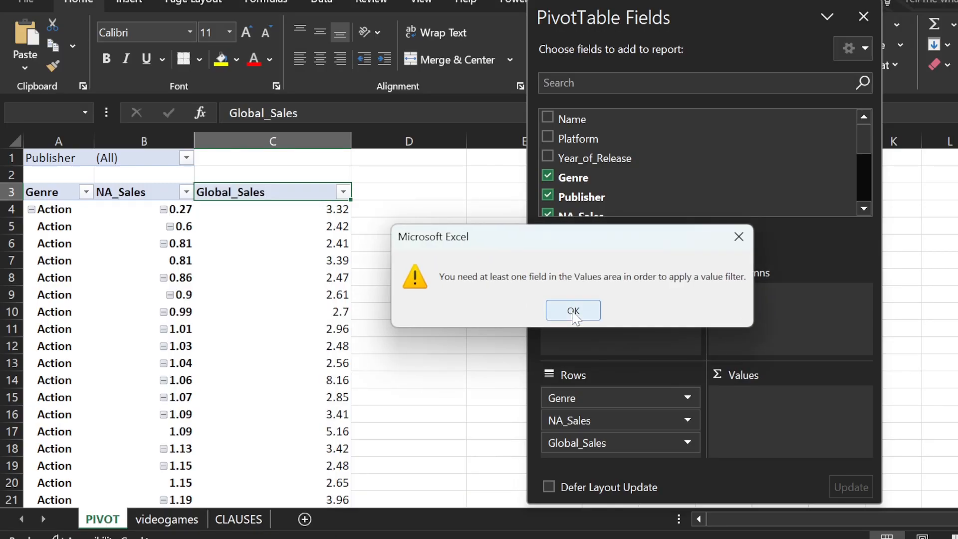
left_click(573, 312)
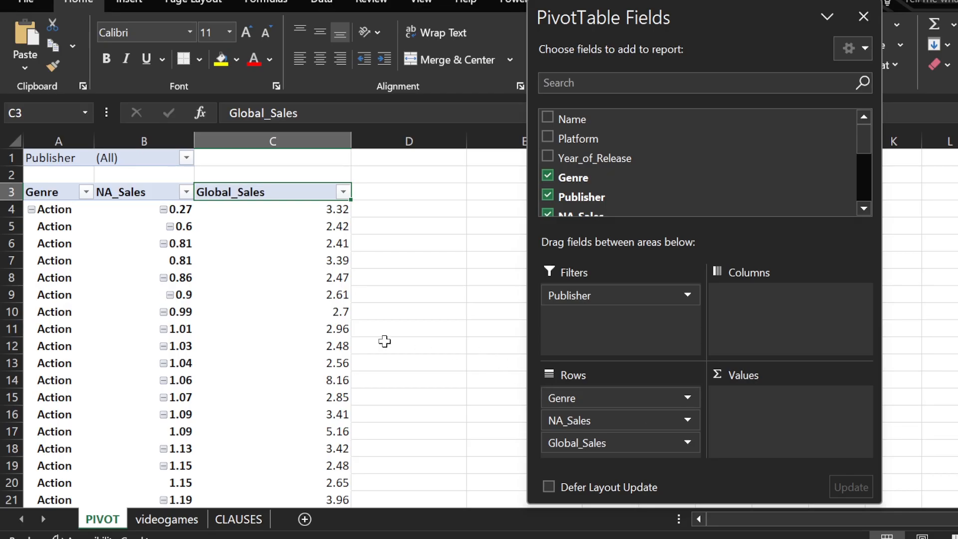
left_click(89, 193)
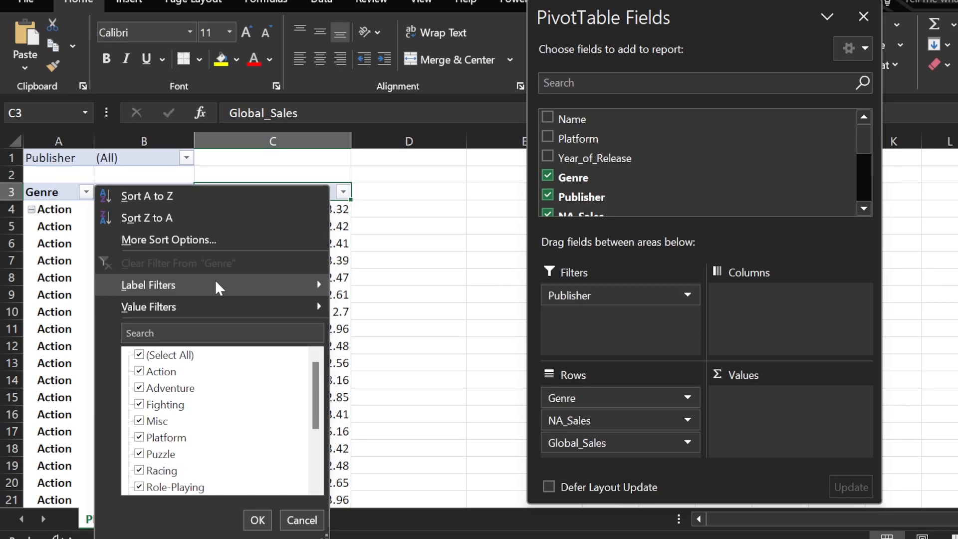
mouse_move(214, 280)
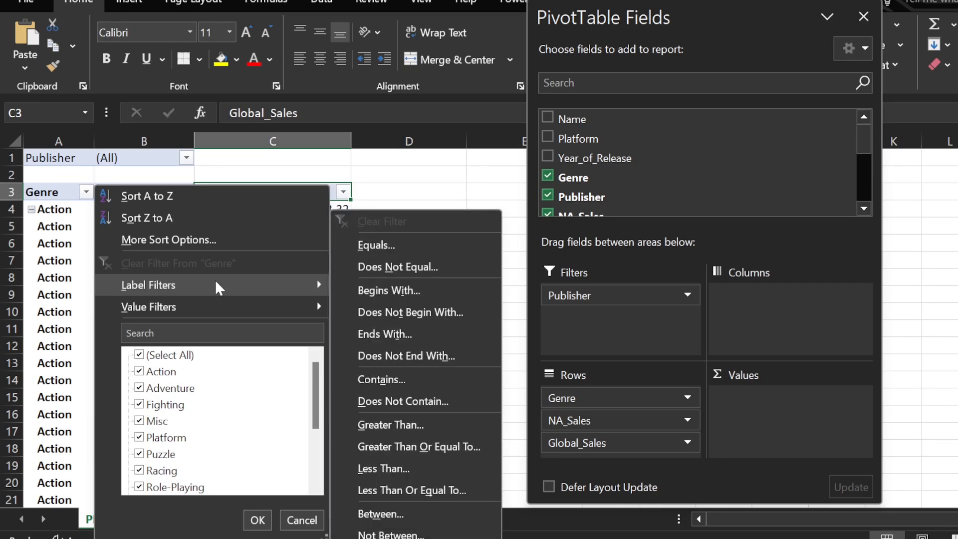
left_click(433, 422)
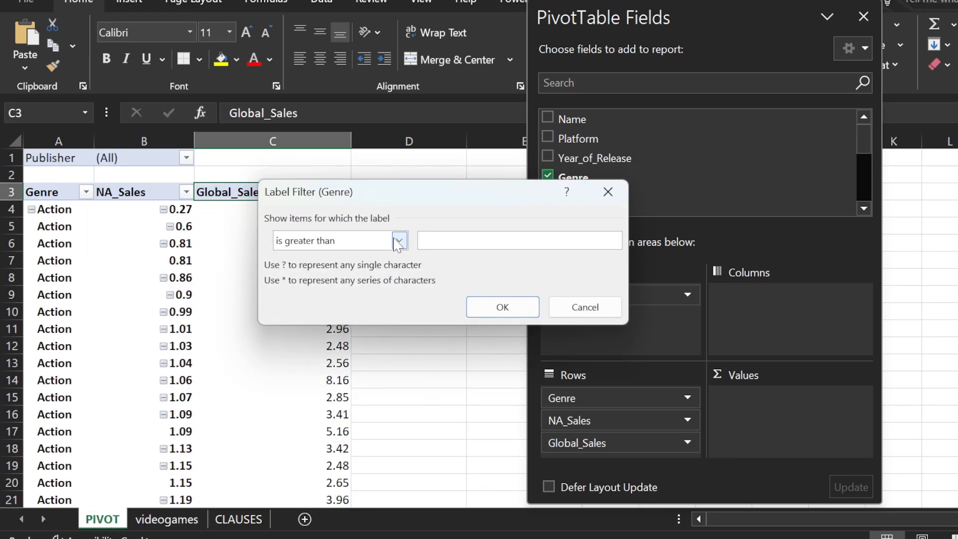
left_click(609, 309)
left_click(74, 193)
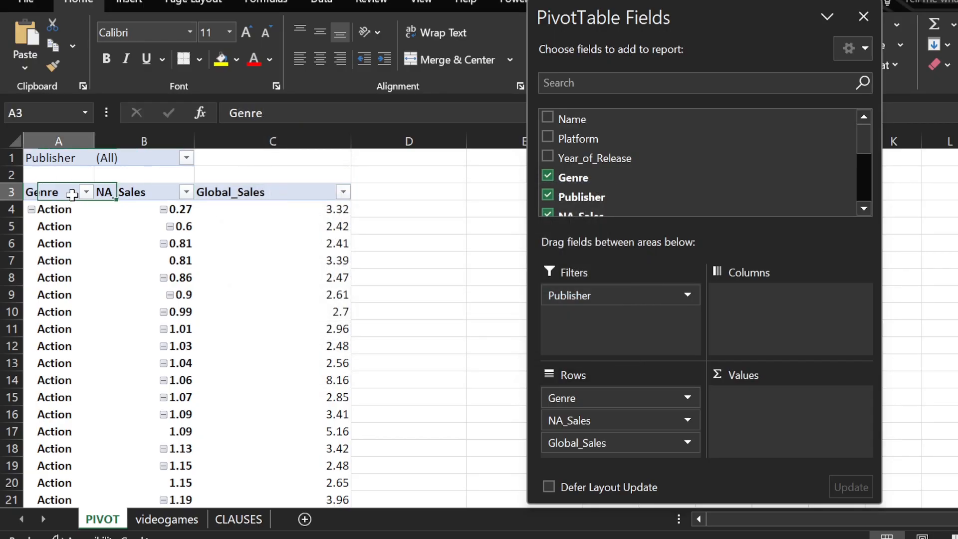
left_click(86, 192)
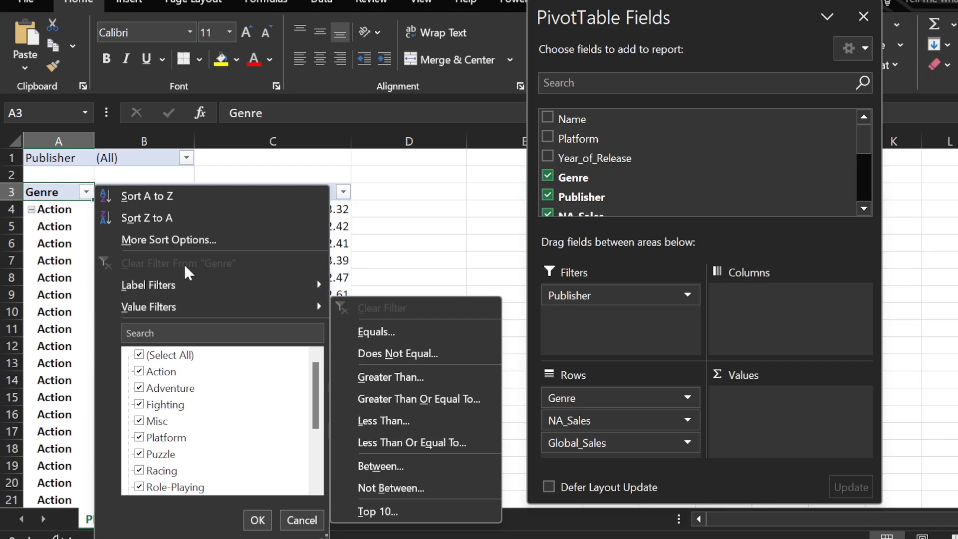
mouse_move(223, 306)
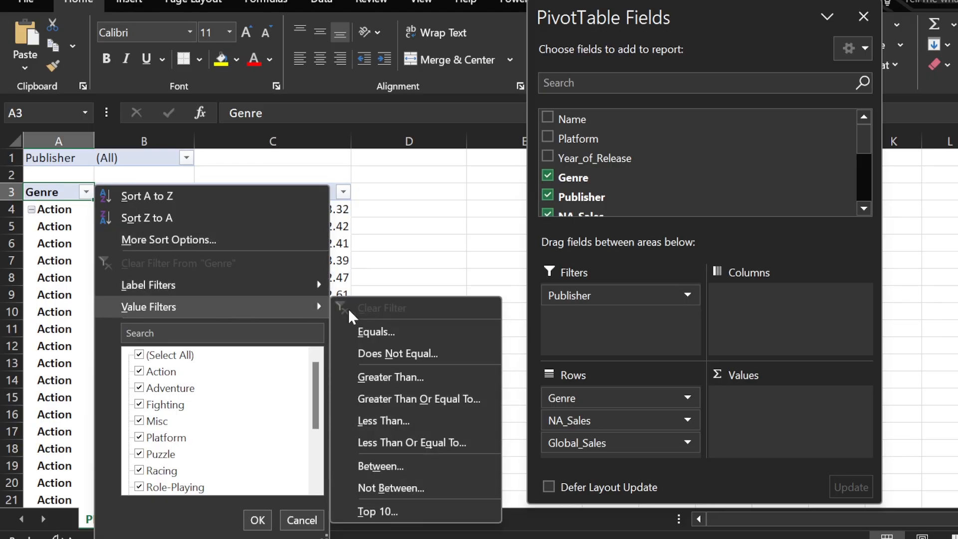
mouse_move(240, 281)
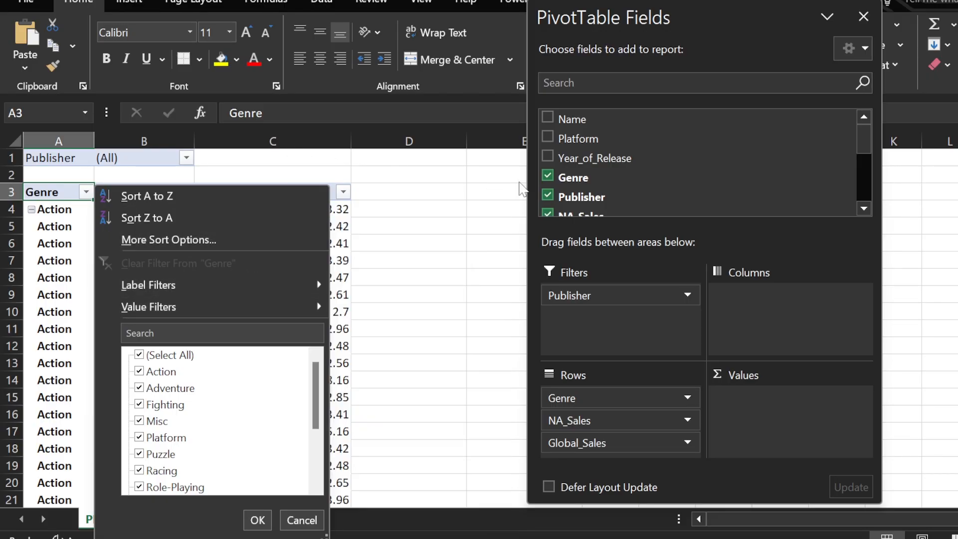
left_click(581, 421)
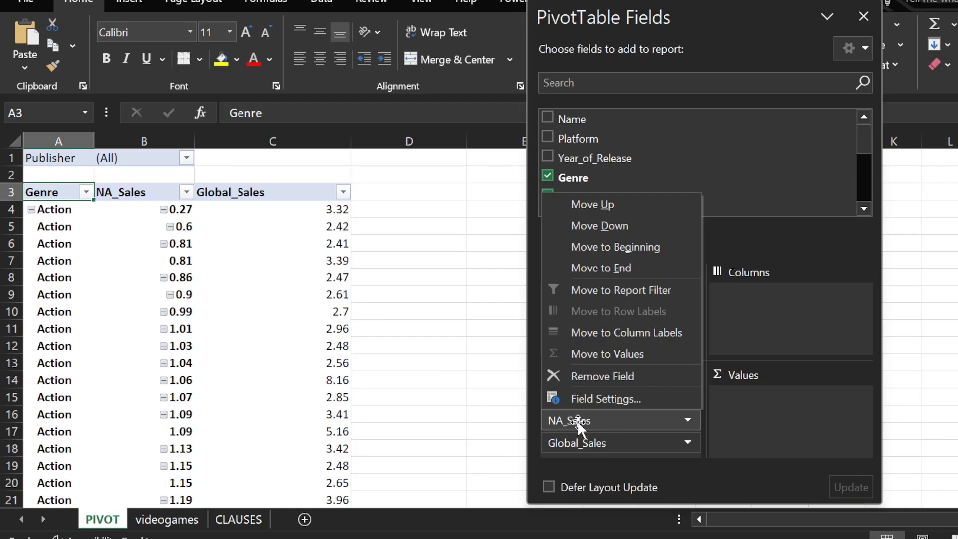
left_click(577, 420)
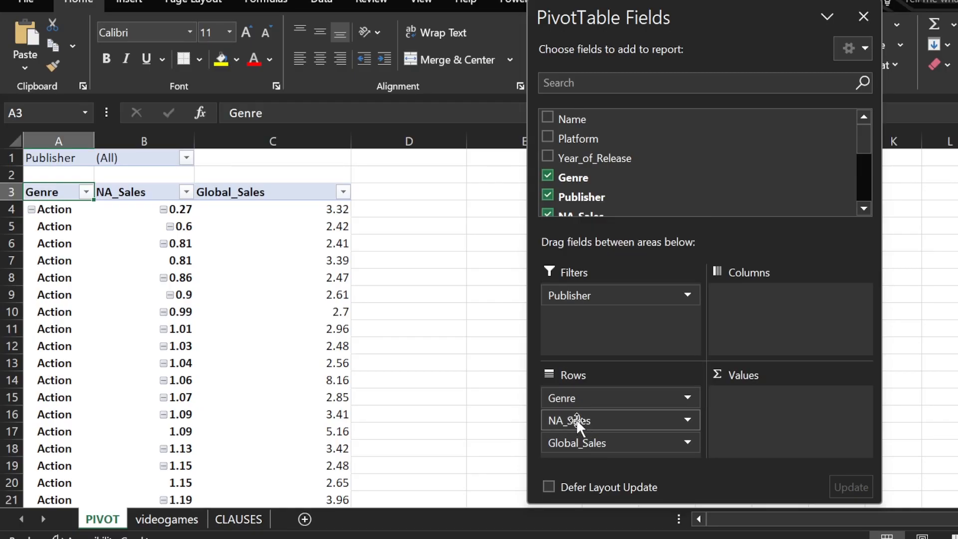
Step: Examine the label filter options offered for the Genre and NA_Sales row fields without applying a filter
left_click(86, 192)
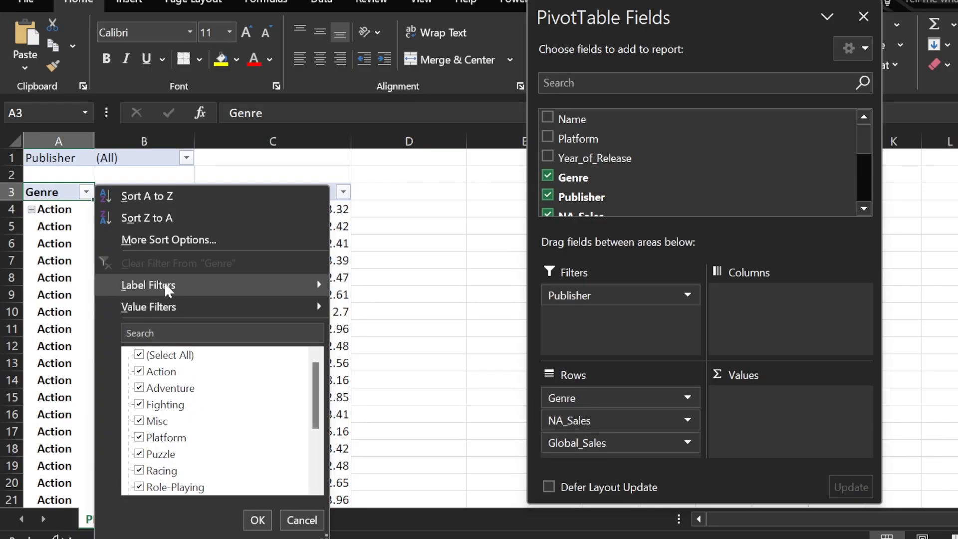
mouse_move(167, 289)
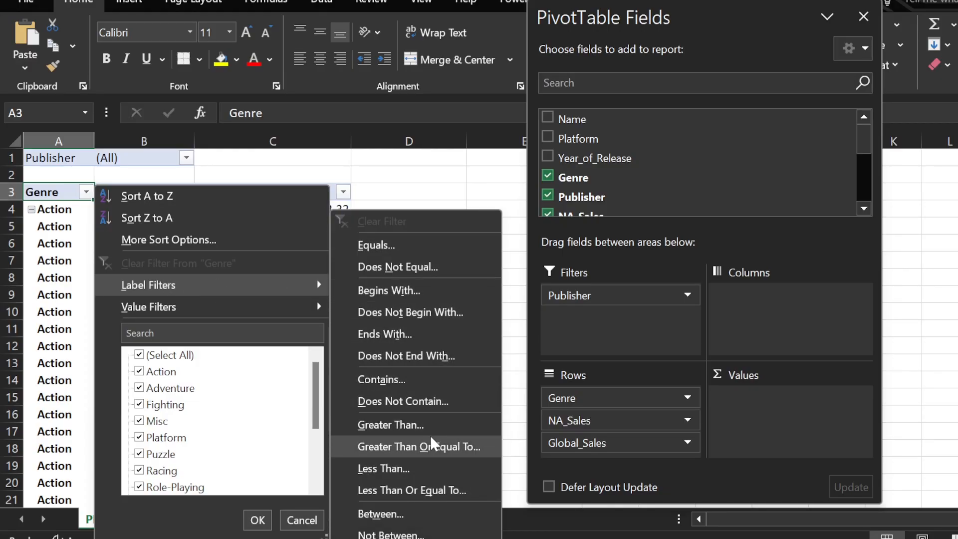
left_click(258, 520)
left_click_drag(55, 209, 55, 432)
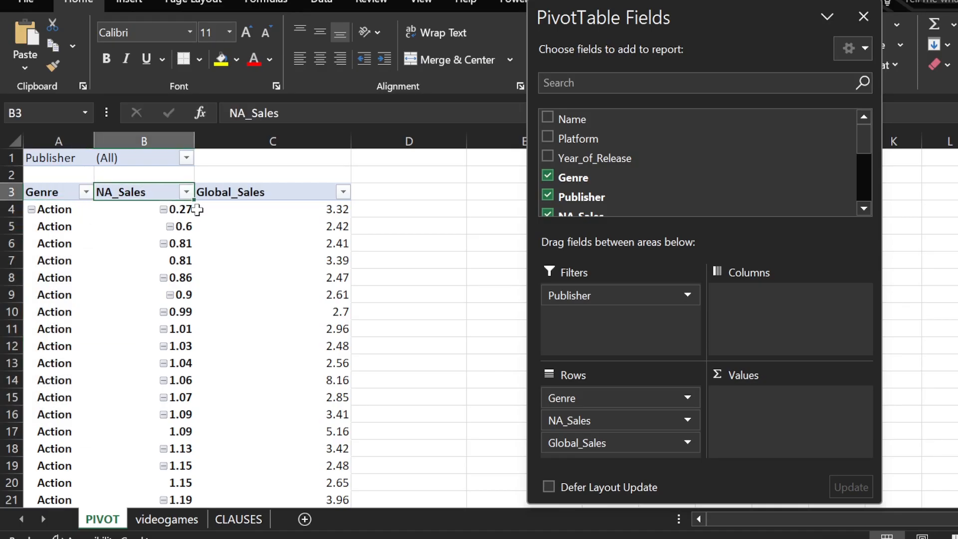
left_click_drag(145, 192, 306, 342)
left_click(212, 281)
left_click(188, 193)
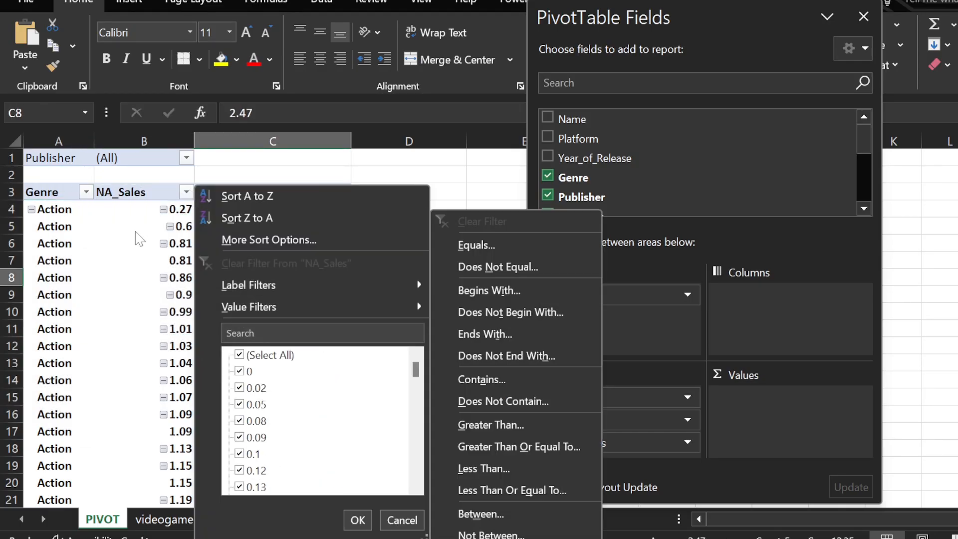
left_click(137, 234)
Step: Filter the Global_Sales row field to labels greater than 10 and look through the remaining pivot rows
left_click(343, 193)
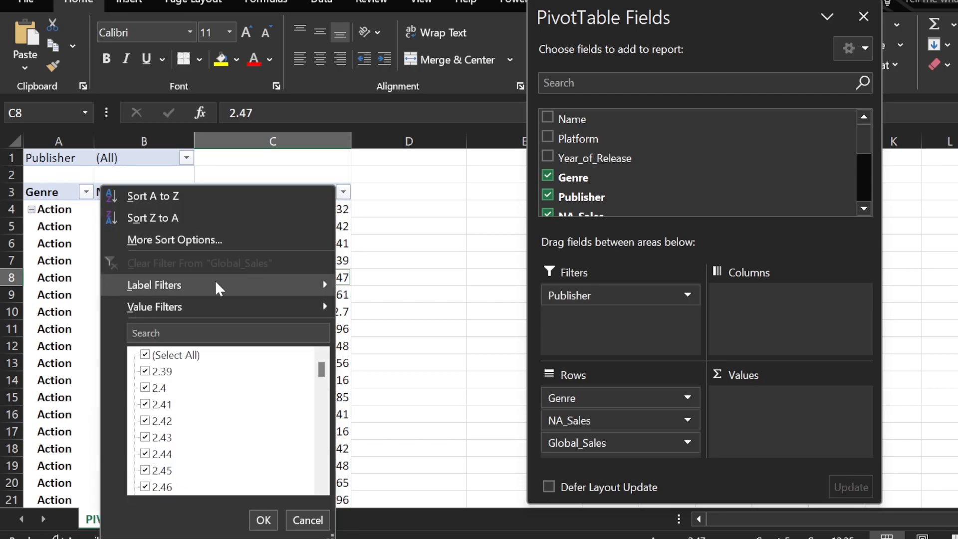
mouse_move(212, 282)
left_click(410, 422)
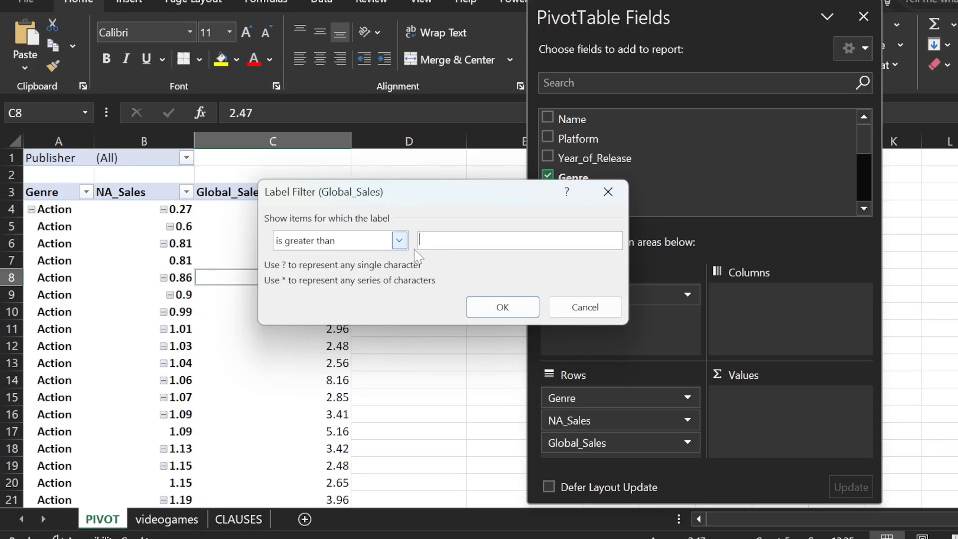
type("10")
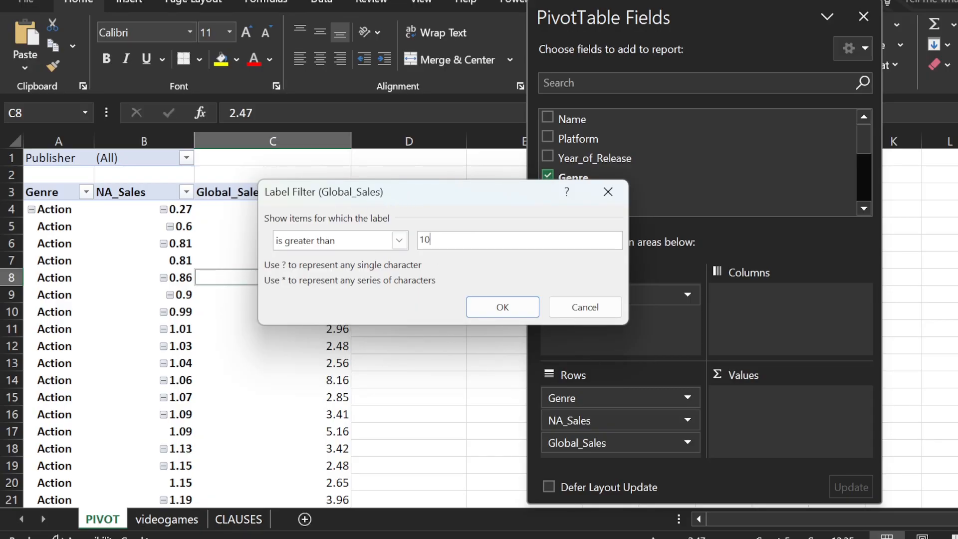
left_click(502, 307)
scroll(210, 274, "down", 17)
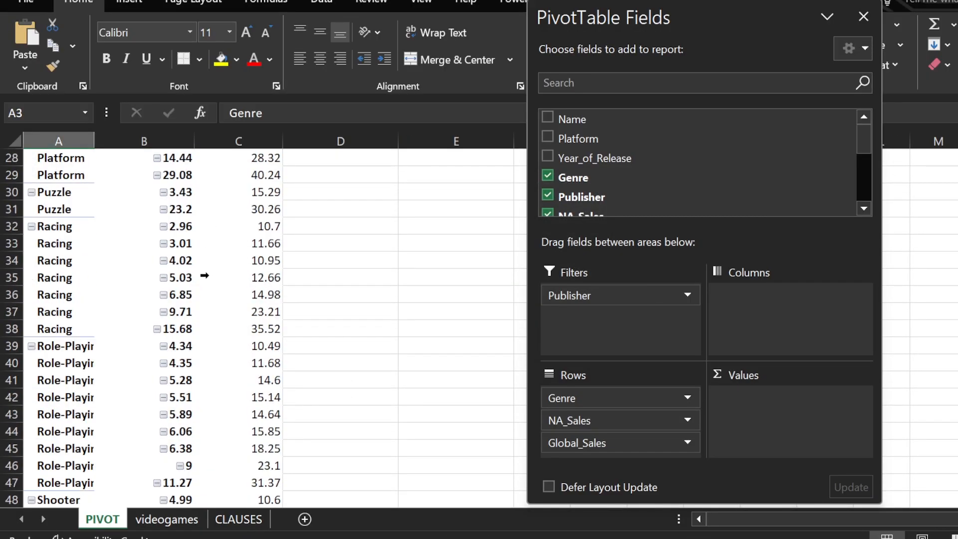
scroll(211, 244, "up", 12)
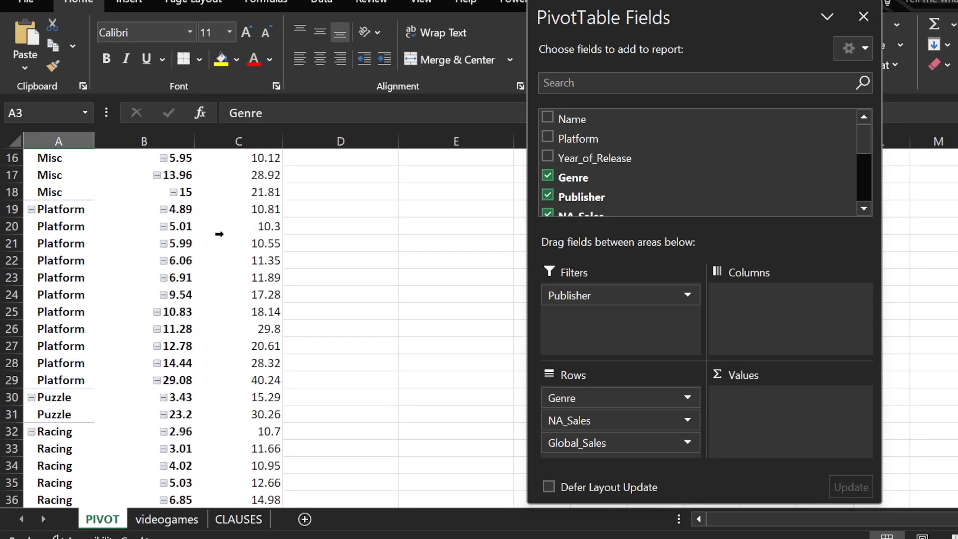
scroll(219, 234, "up", 5)
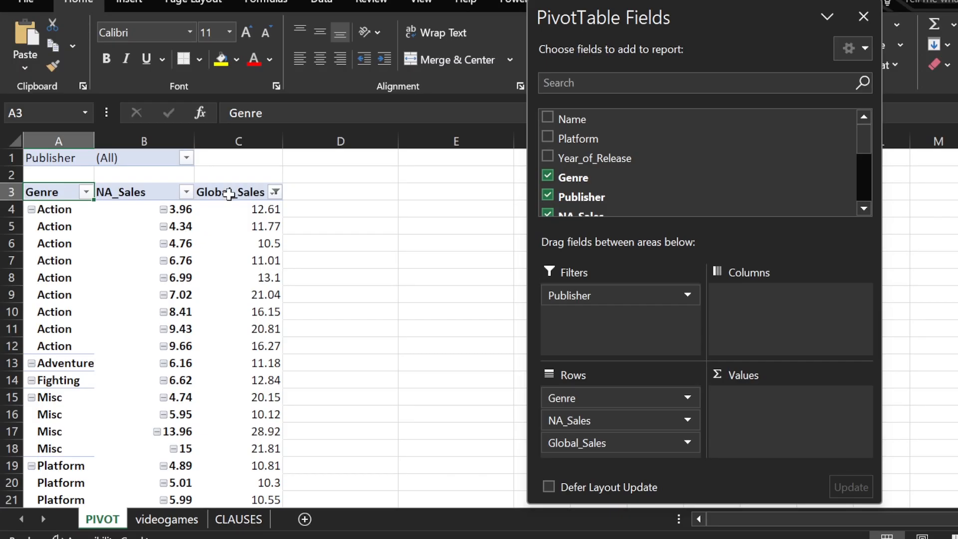
Step: Review the Label Filters applied to Global_Sales and leave them as they are
left_click(275, 192)
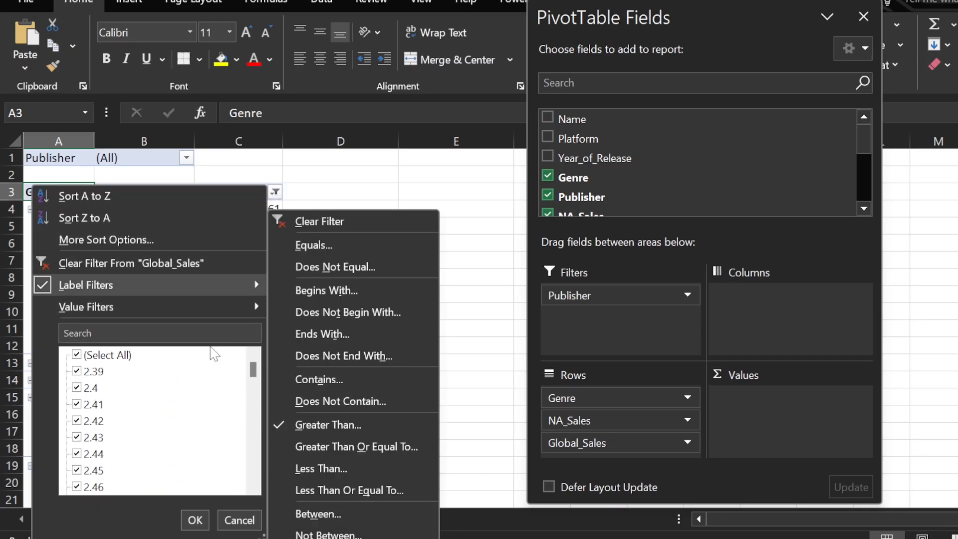
mouse_move(203, 312)
left_click(304, 204)
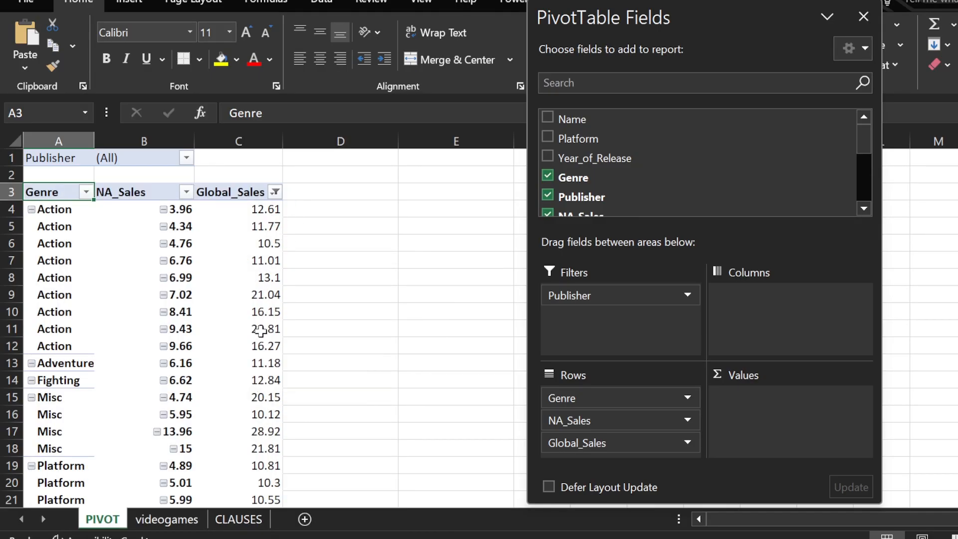
left_click(276, 192)
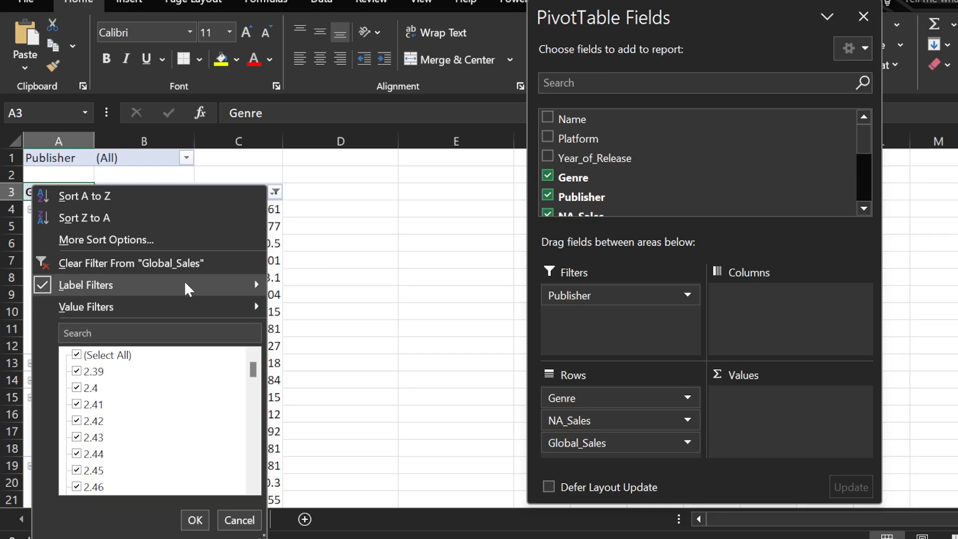
left_click(289, 207)
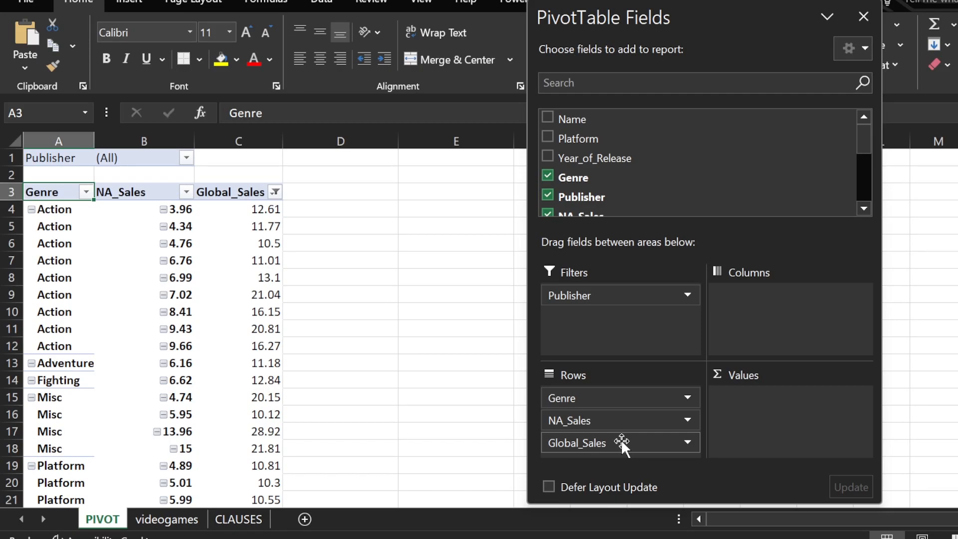
Step: Move NA_Sales and Global_Sales from Rows to Values as sums and check both sum column headers for filter controls
left_click(162, 231)
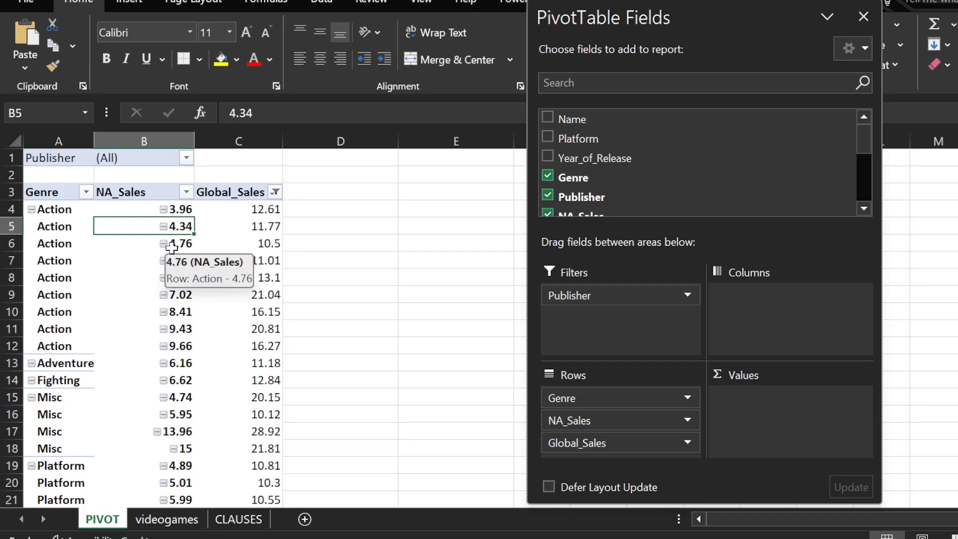
left_click_drag(588, 420, 789, 414)
left_click_drag(587, 421, 792, 434)
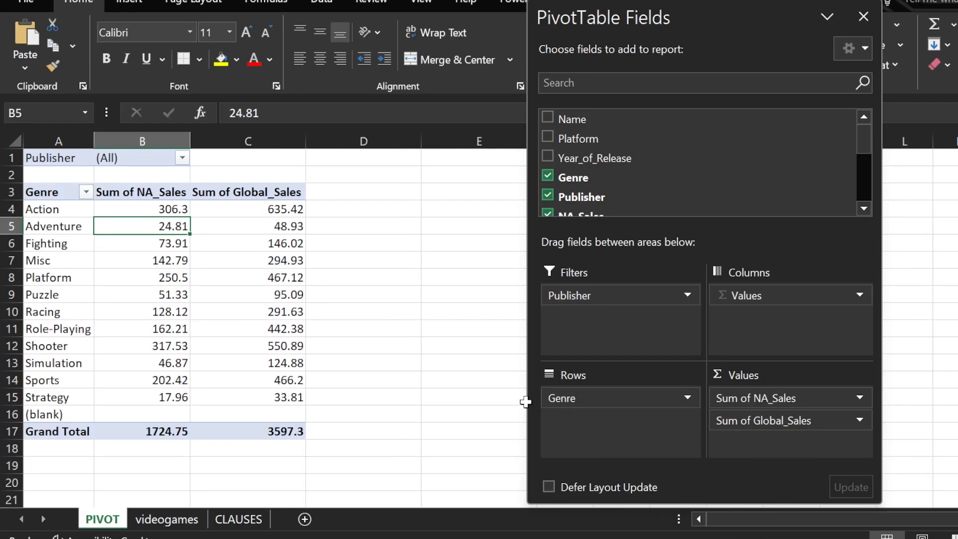
left_click(231, 292)
left_click(173, 191)
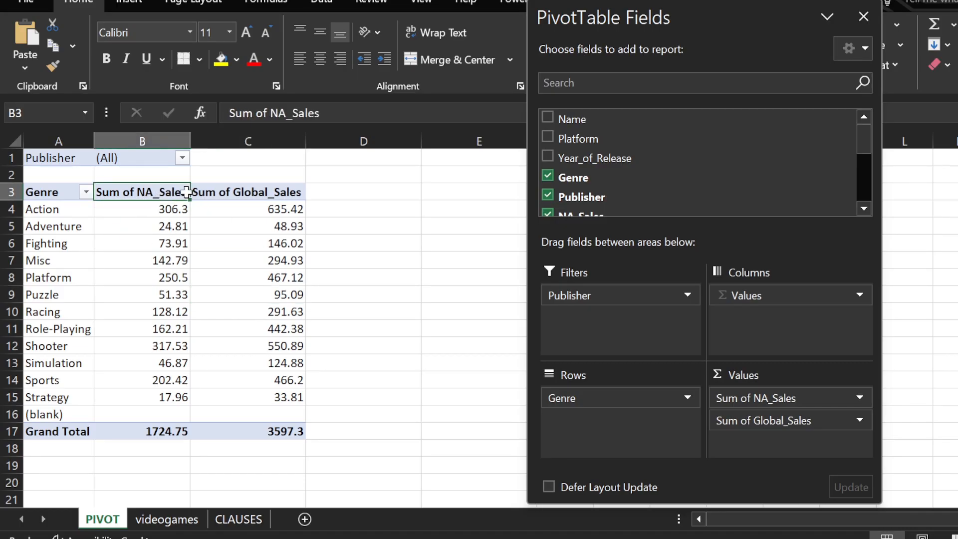
left_click(296, 192)
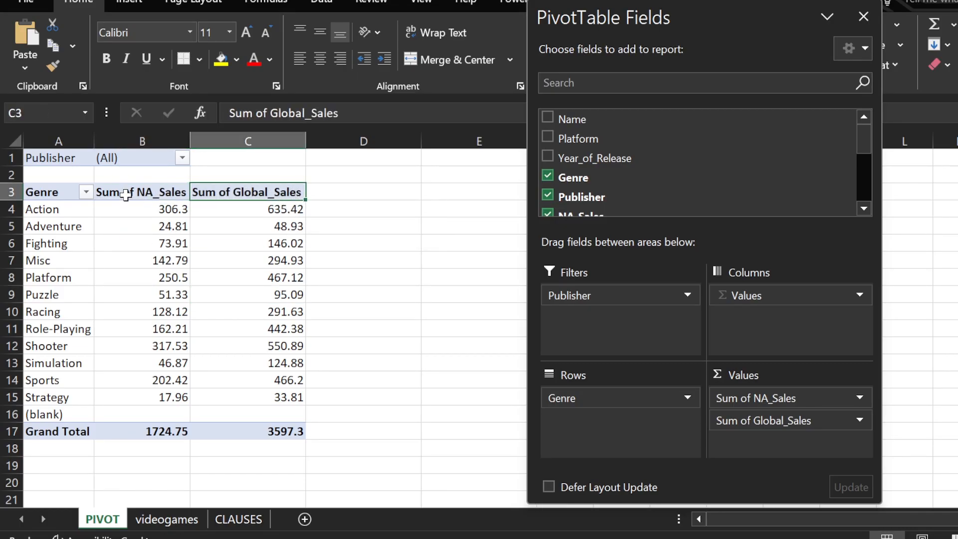
Step: Apply a value filter to Genre that keeps items whose Sum of NA_Sales is greater than 300
left_click(87, 193)
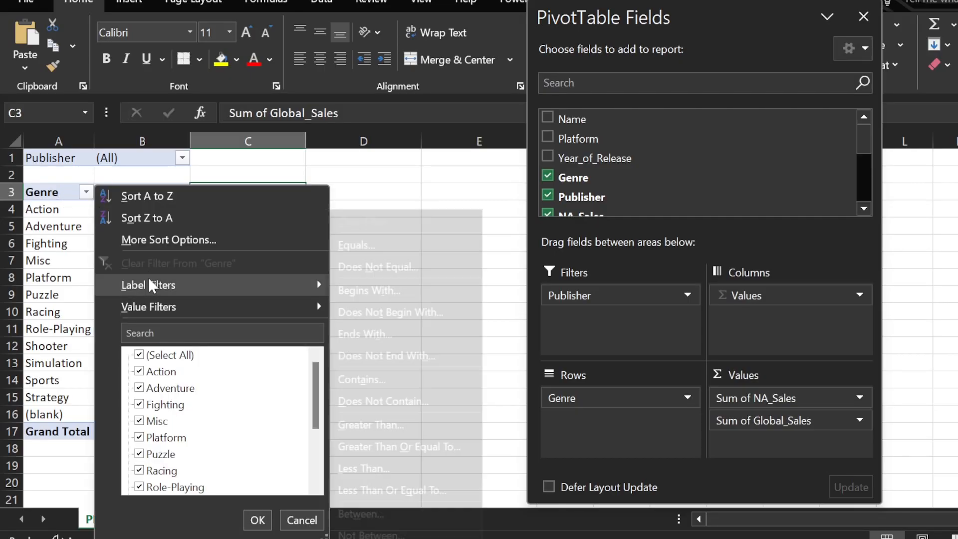
mouse_move(152, 306)
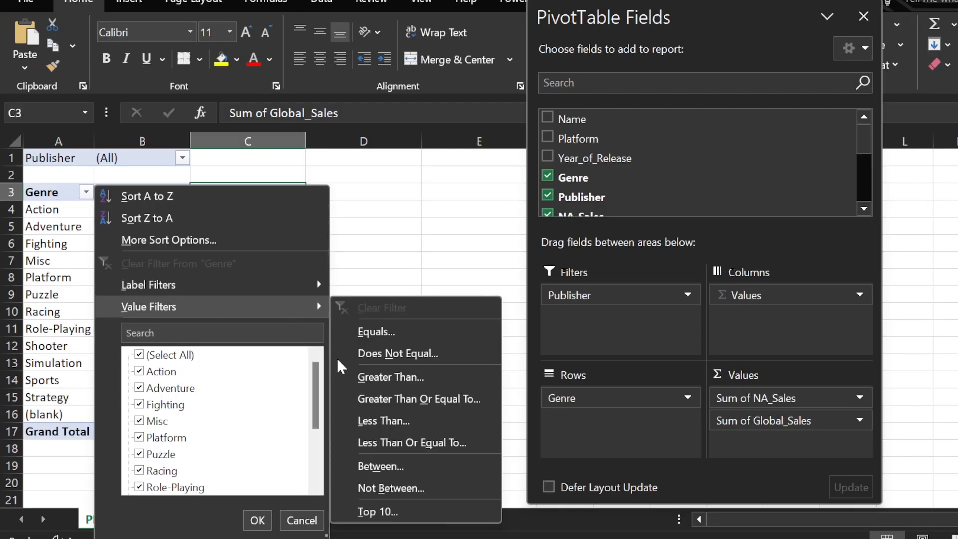
left_click(391, 377)
left_click(315, 255)
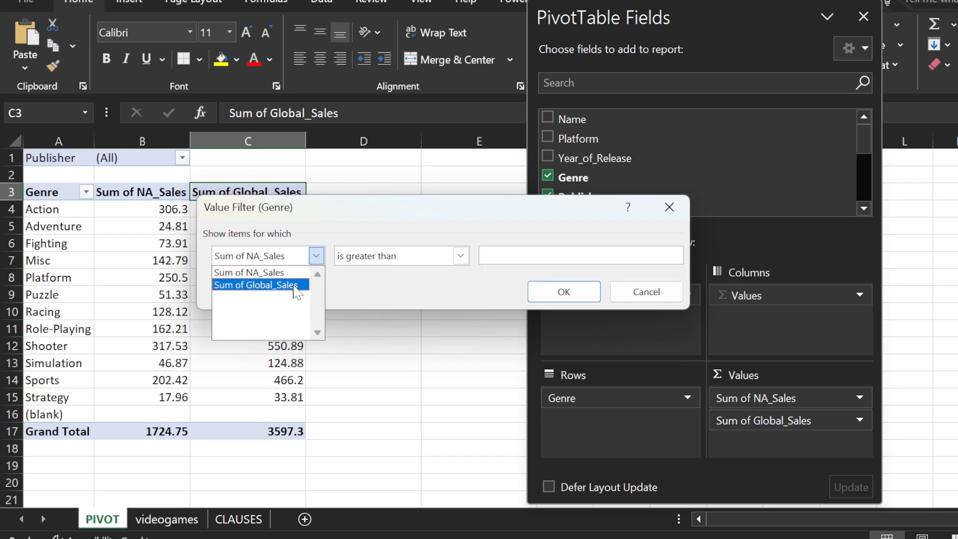
left_click(401, 223)
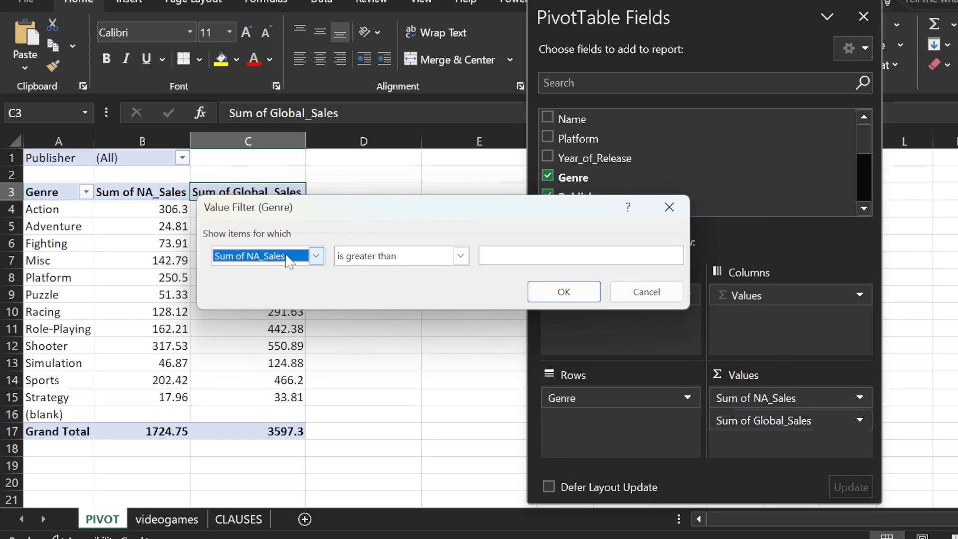
key("Tab")
key("Tab")
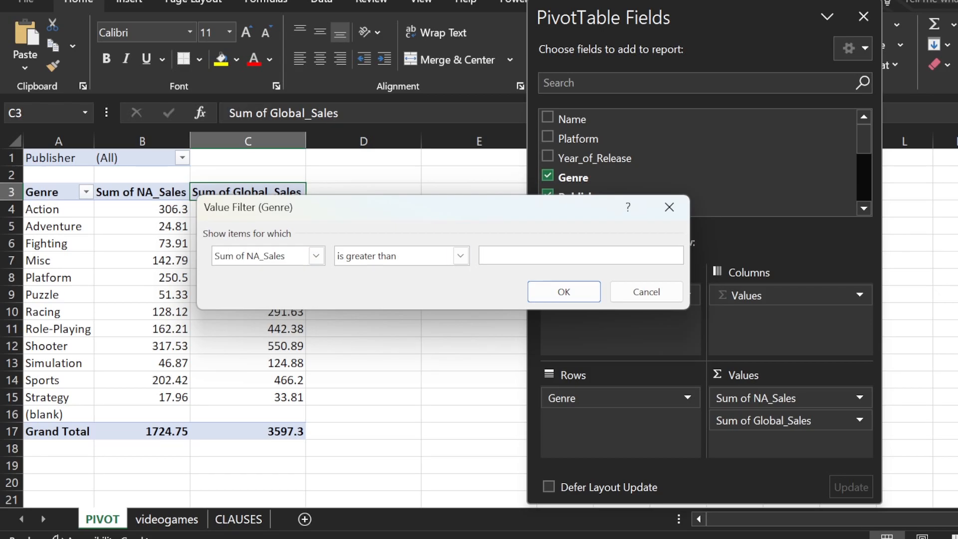
left_click_drag(353, 209, 495, 173)
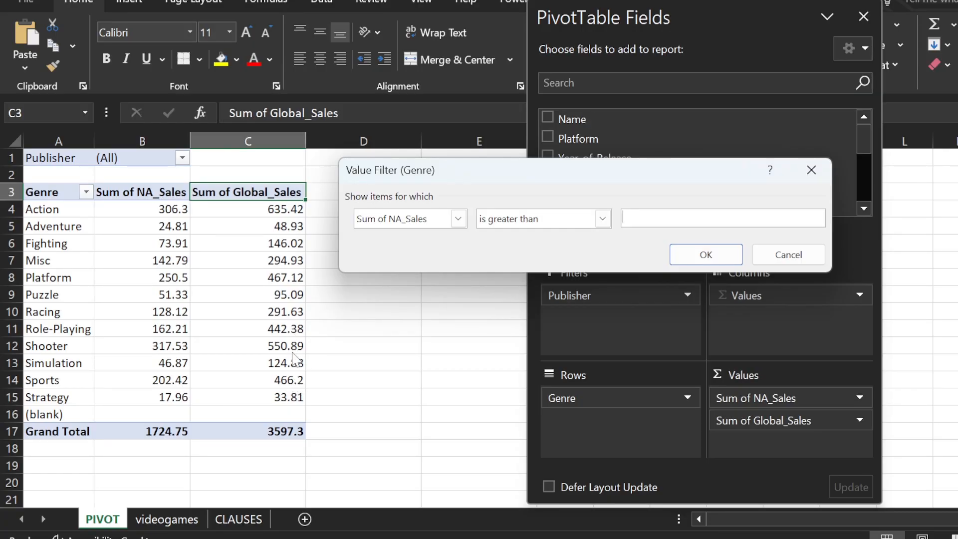
type("300")
left_click(705, 253)
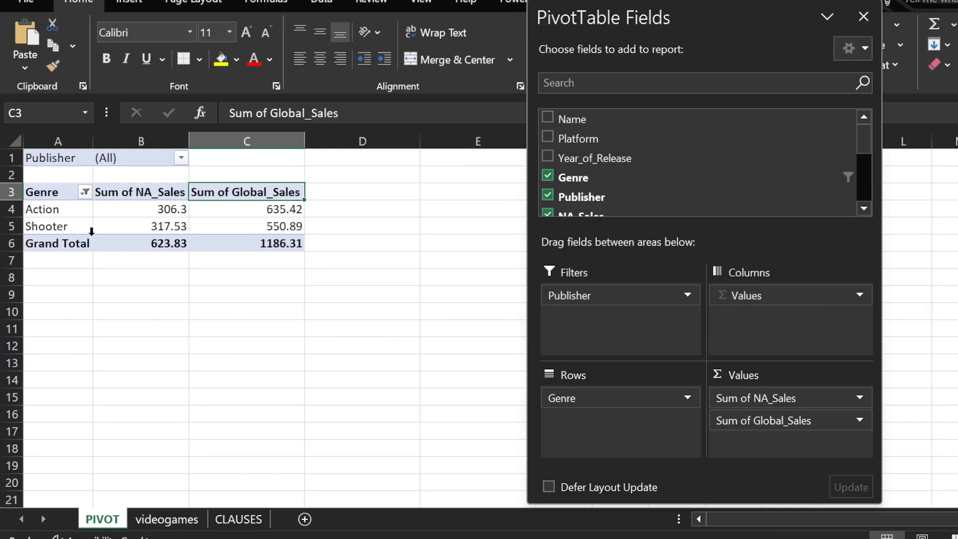
Step: Change the Genre value filter to keep items whose Sum of NA_Sales is greater than 150
left_click(85, 192)
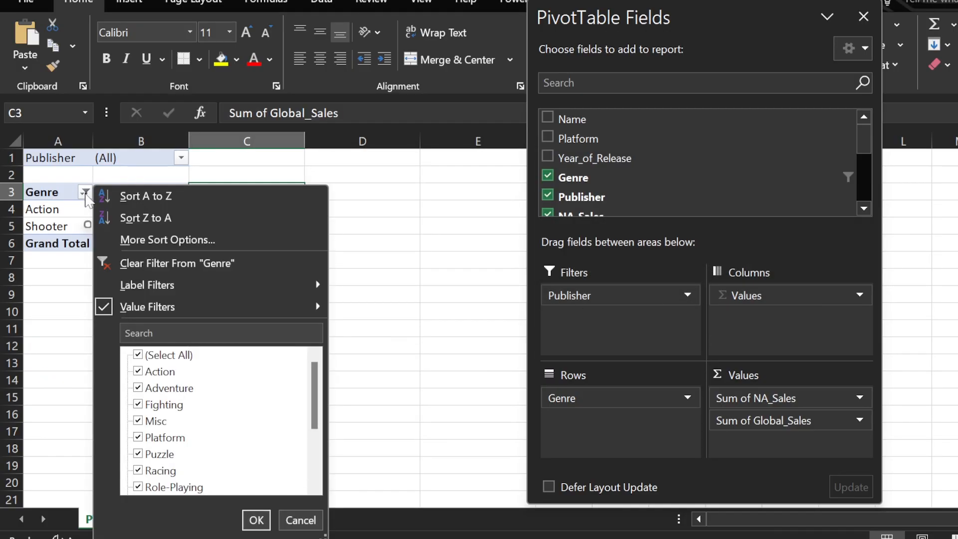
mouse_move(136, 304)
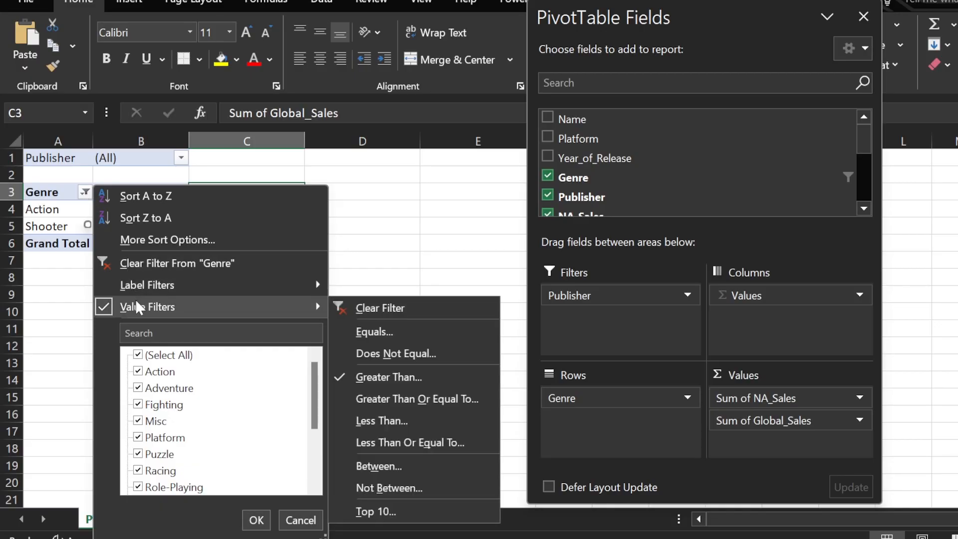
left_click(389, 376)
type("150")
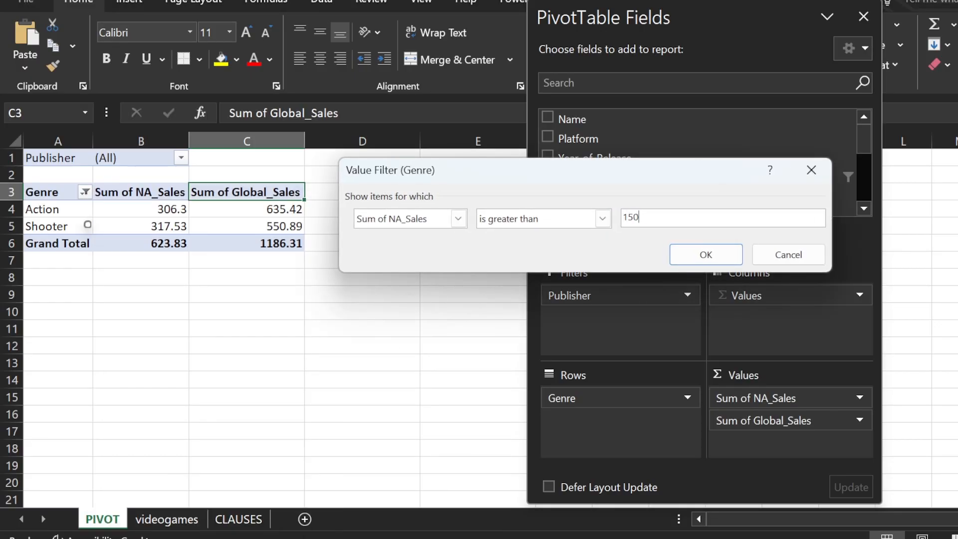
key("Return")
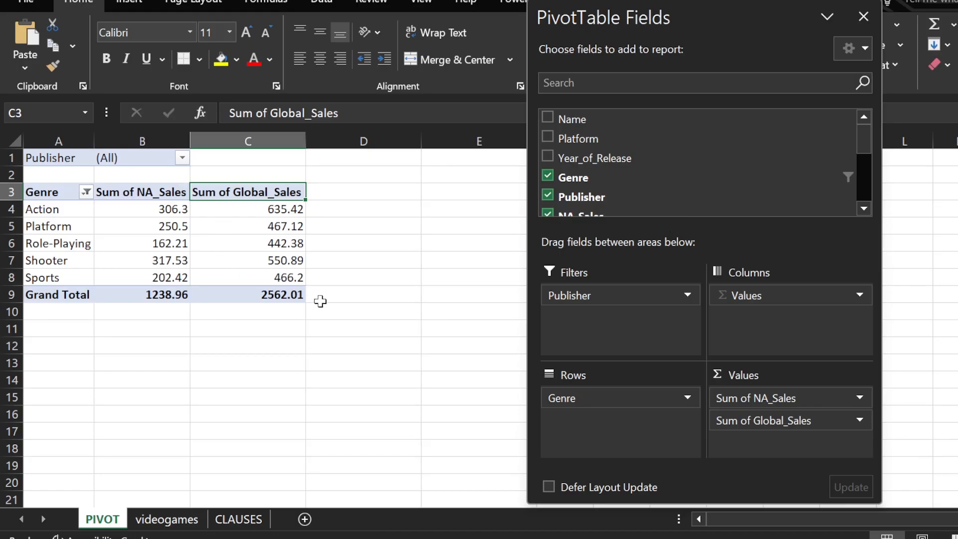
Step: Look over the filtered genre totals, consult the WHERE VS HAVING entry on the CLAUSES sheet and return to the PIVOT sheet
mouse_move(256, 265)
mouse_move(295, 272)
left_click(242, 519)
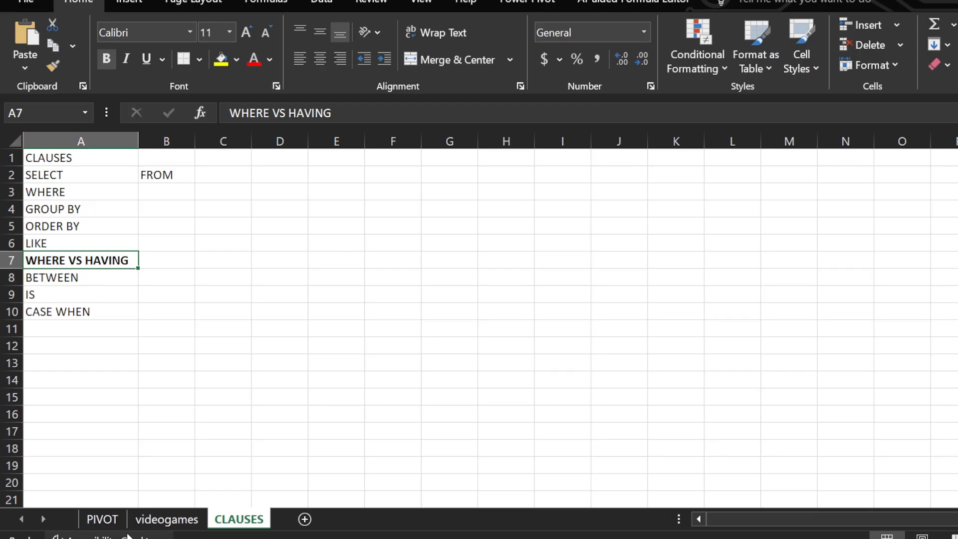
left_click(102, 519)
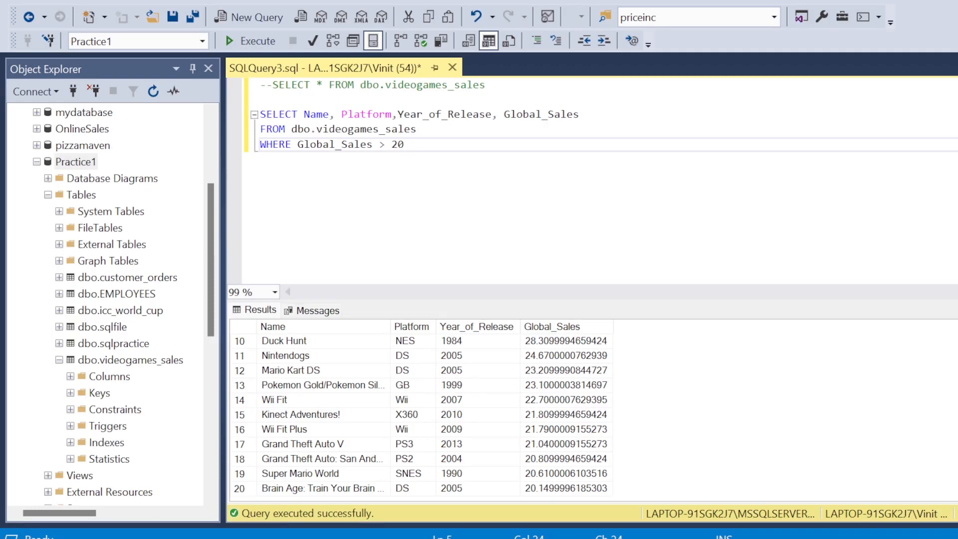
Step: Switch to SQL Server Management Studio, run the videogames_sales query with WHERE Global_Sales > 20, and look through its results
left_click_drag(498, 114, 580, 114)
left_click(581, 114)
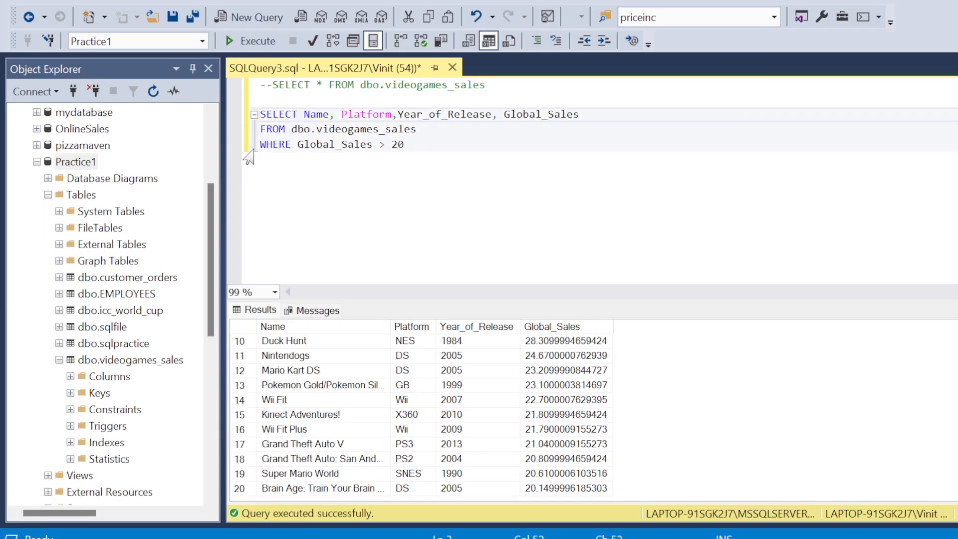
left_click_drag(404, 144, 260, 115)
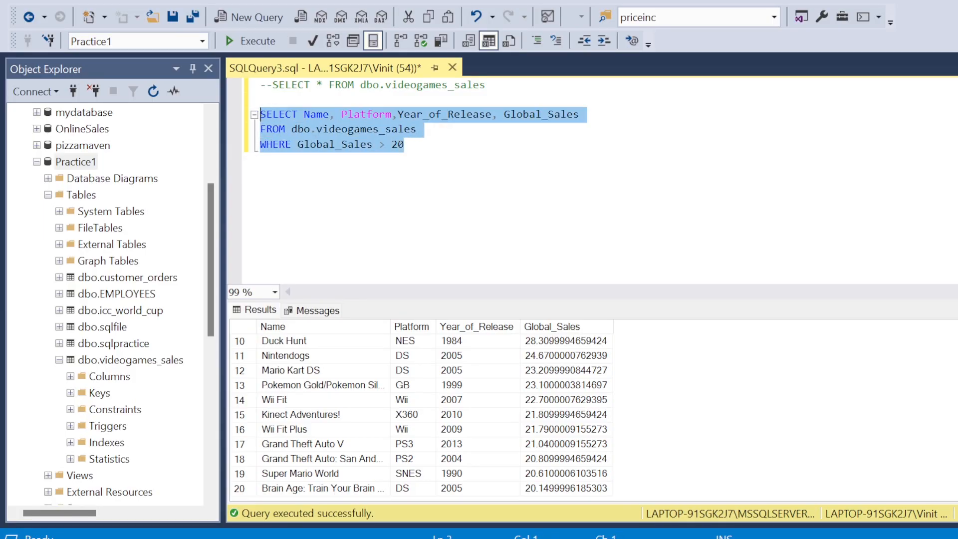
left_click(251, 41)
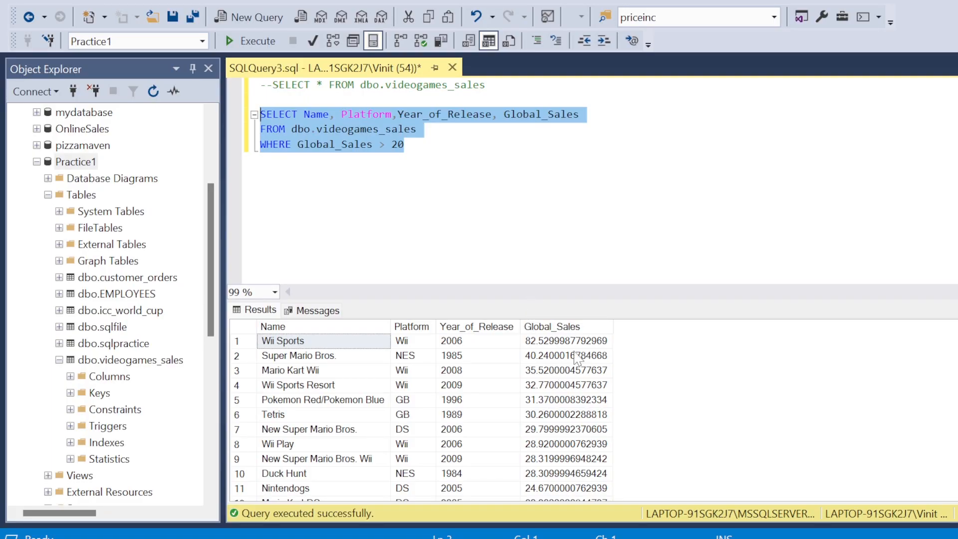
scroll(578, 357, "down", 3)
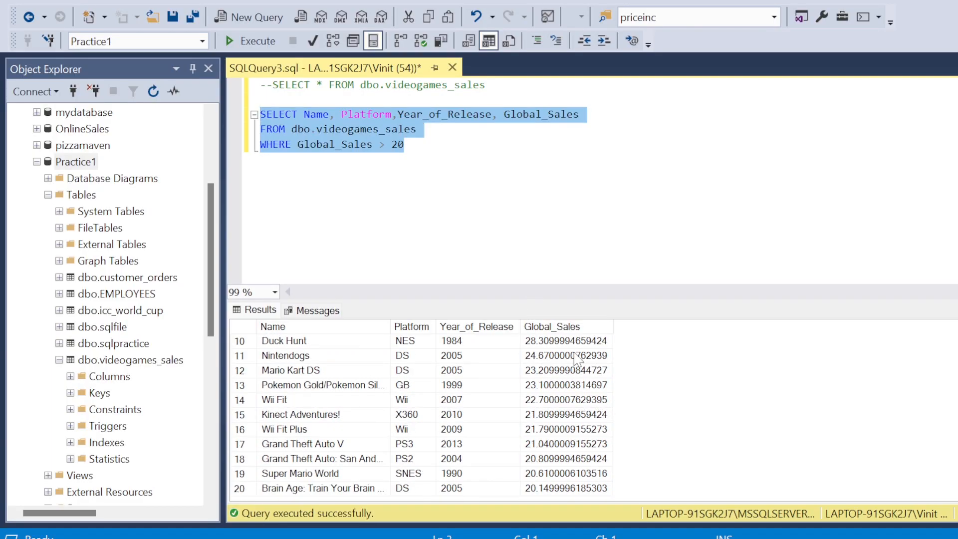
scroll(577, 358, "up", 3)
left_click(565, 340)
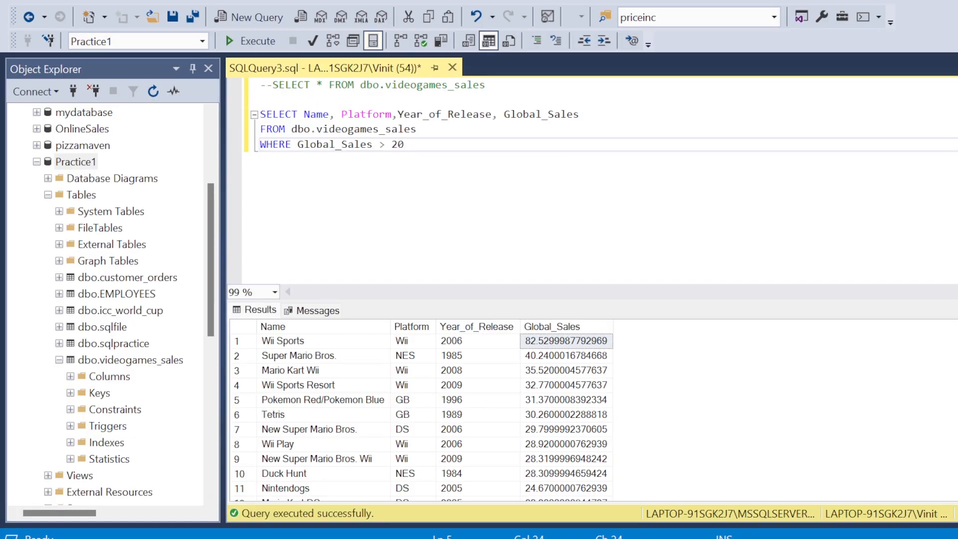
left_click(504, 115)
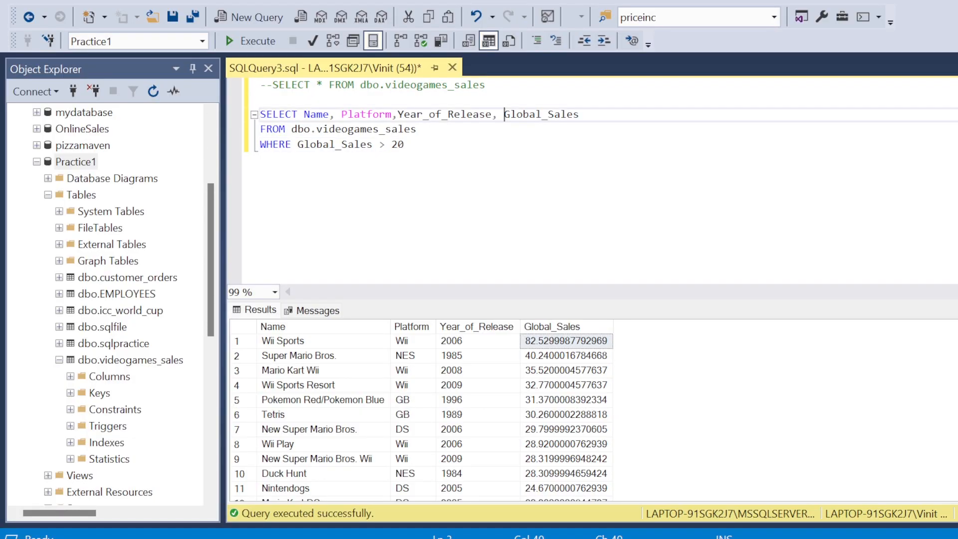
type("SUM(")
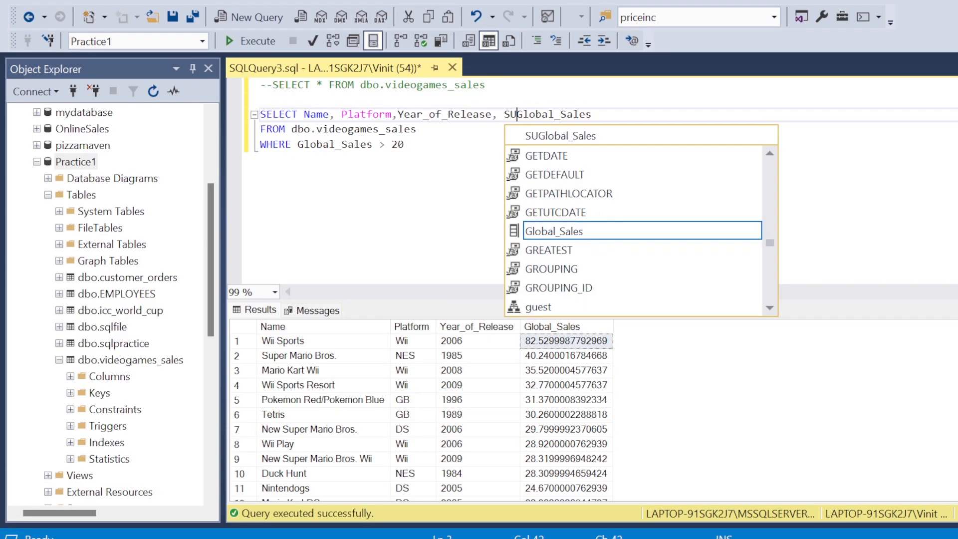
key("End")
type(")")
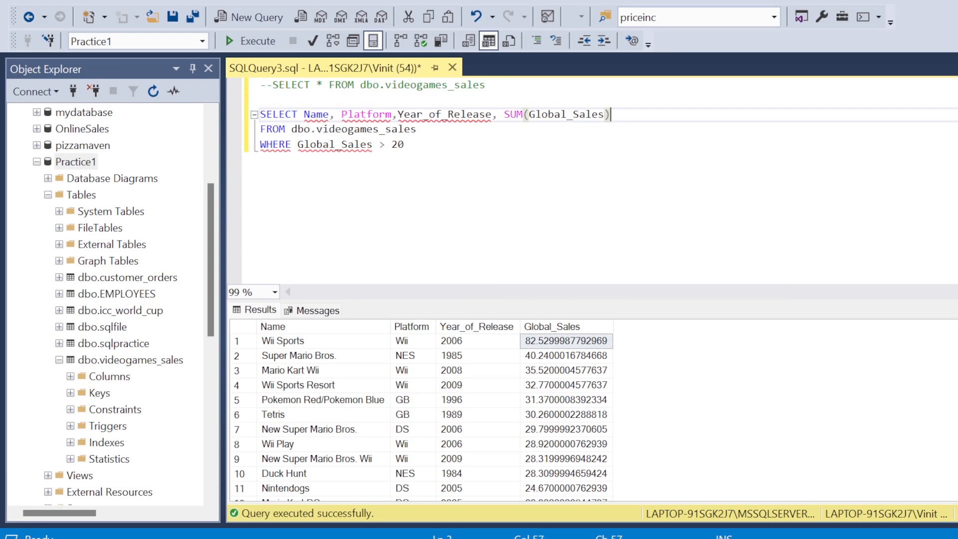
key("ctrl+z")
key("ctrl+z")
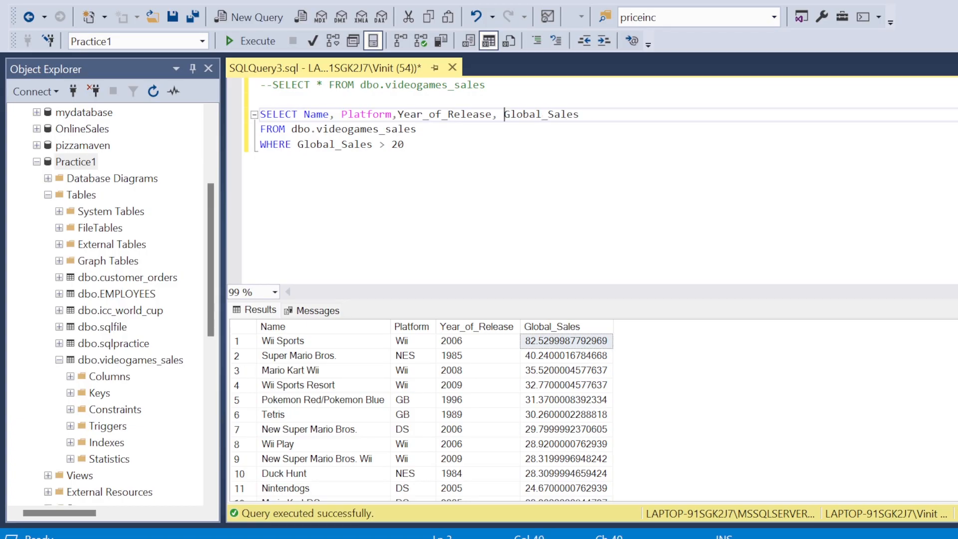
Step: Duplicate the three-line videogames_sales query below the original, leaving one blank line between them
left_click_drag(406, 145, 260, 114)
key("ctrl+c")
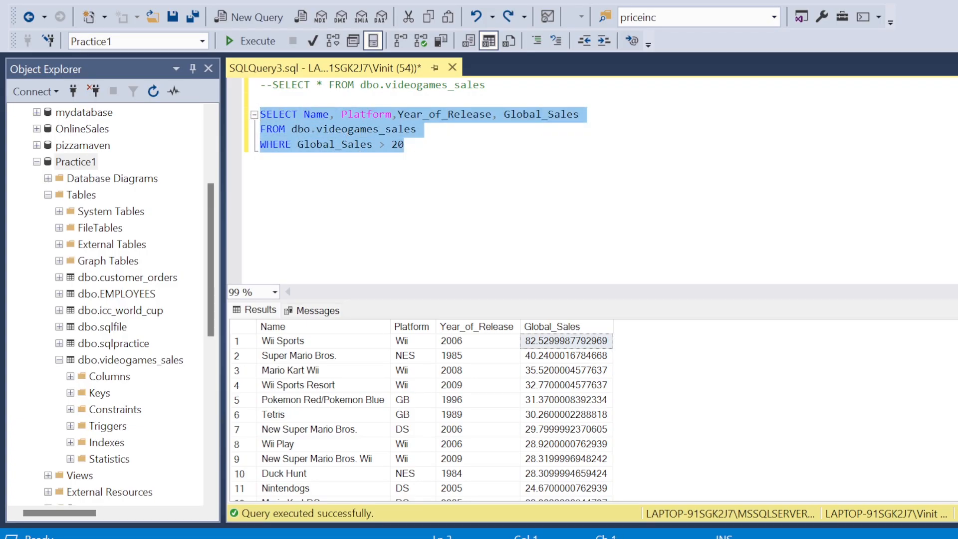
left_click(406, 145)
key("Return")
key("Return")
key("ctrl+v")
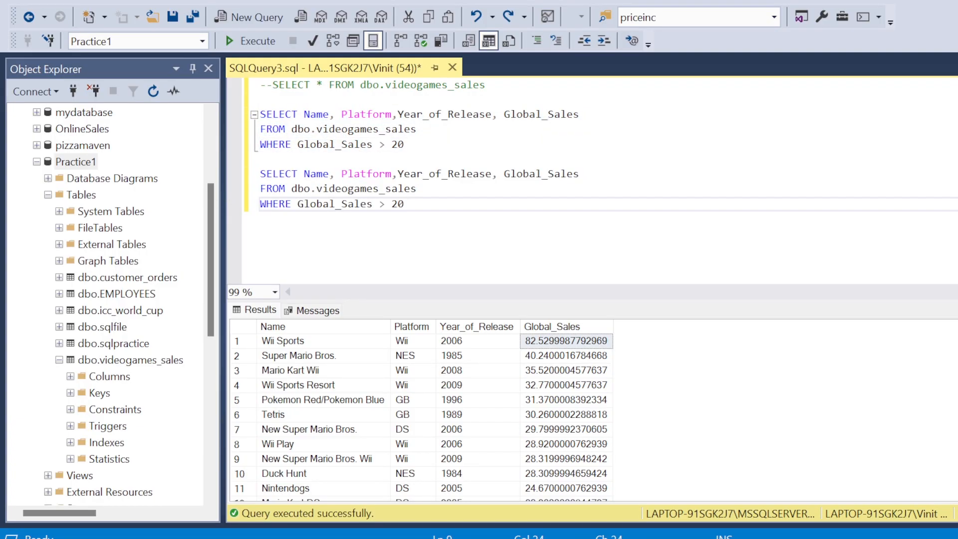
Step: Wrap Global_Sales in SUM() in the SELECT line of the second query
left_click(492, 174)
key("Right")
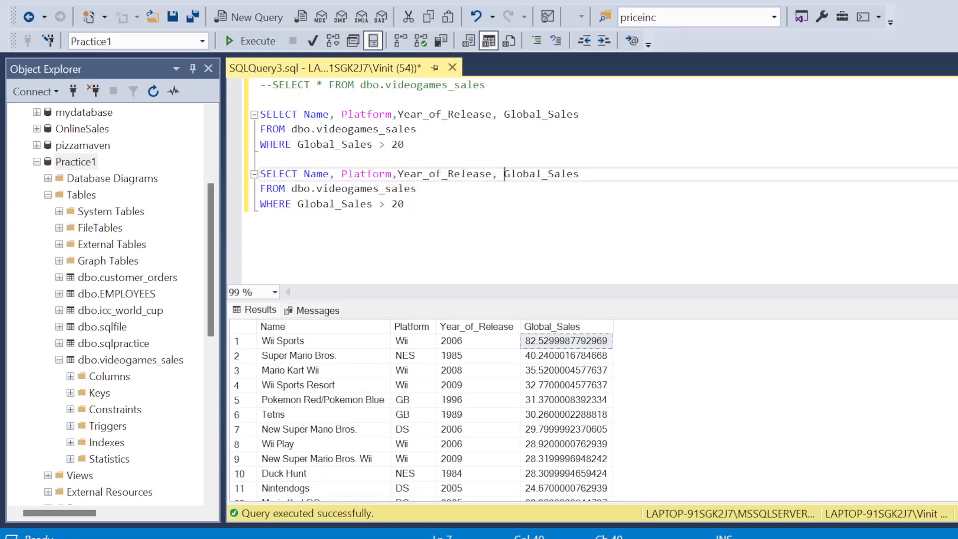
type("SUM(")
key("End")
type(")")
Step: Add a GROUP BY Name, Platform, Year_of_Release line after the second query's WHERE line
left_click(417, 190)
left_click(292, 204)
left_click(405, 204)
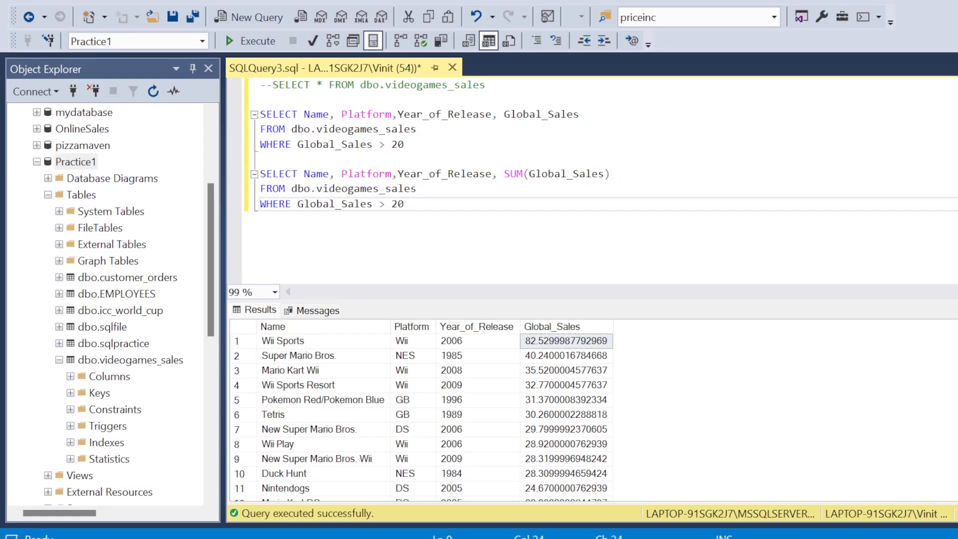
key("Return")
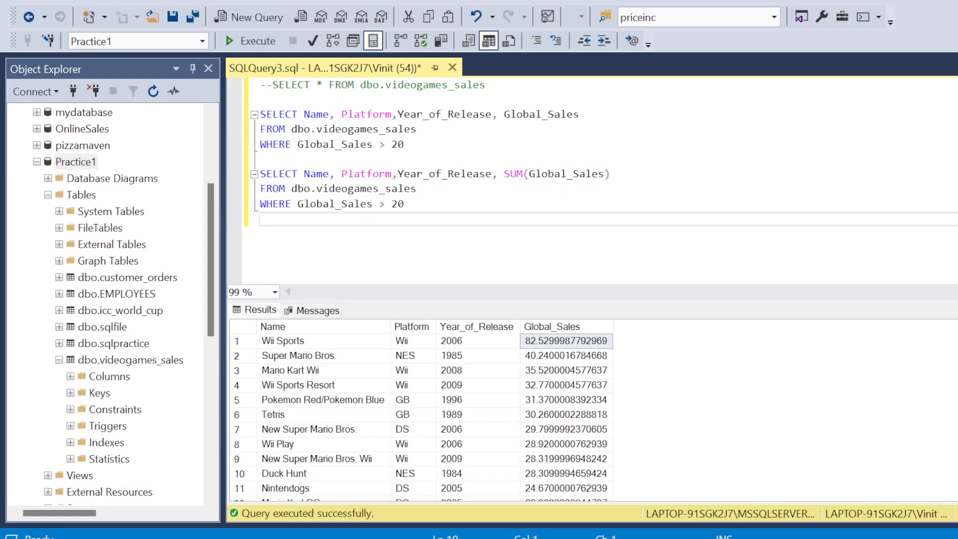
type("GROUP BY")
left_click_drag(304, 173, 492, 176)
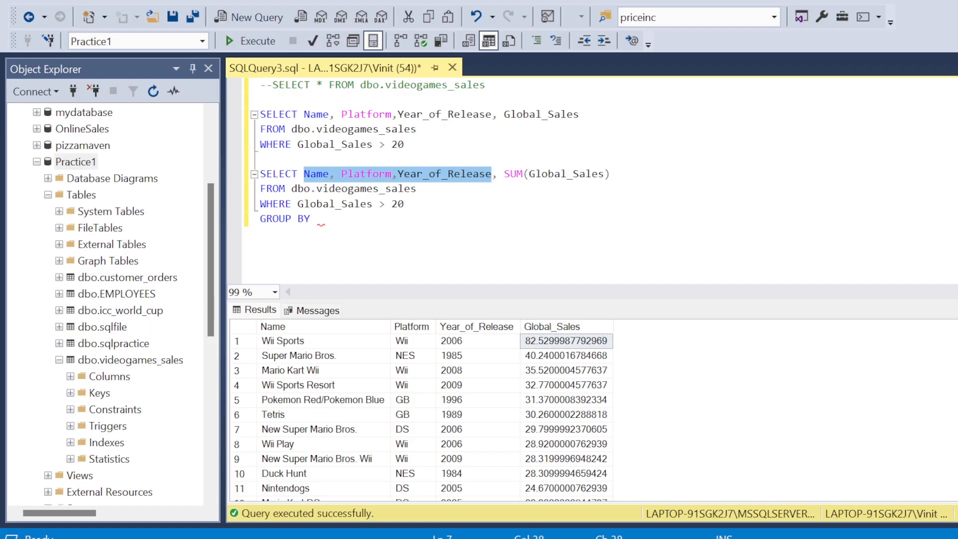
key("ctrl+c")
left_click(317, 219)
key("ctrl+v")
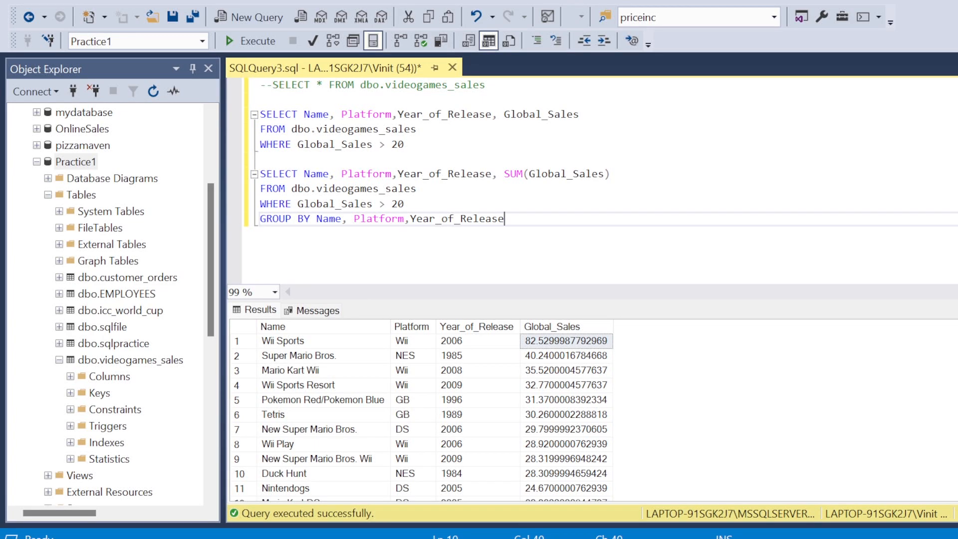
Step: Try filtering the second query with WHERE SUM(Global_Sales) > 20 and run only that query
left_click(298, 204)
type("SUM(")
key("Right")
key("Right")
key("Right")
key("Right")
key("Right")
key("Right")
key("Right")
key("Right")
key("Right")
key("Right")
key("Right")
key("Right")
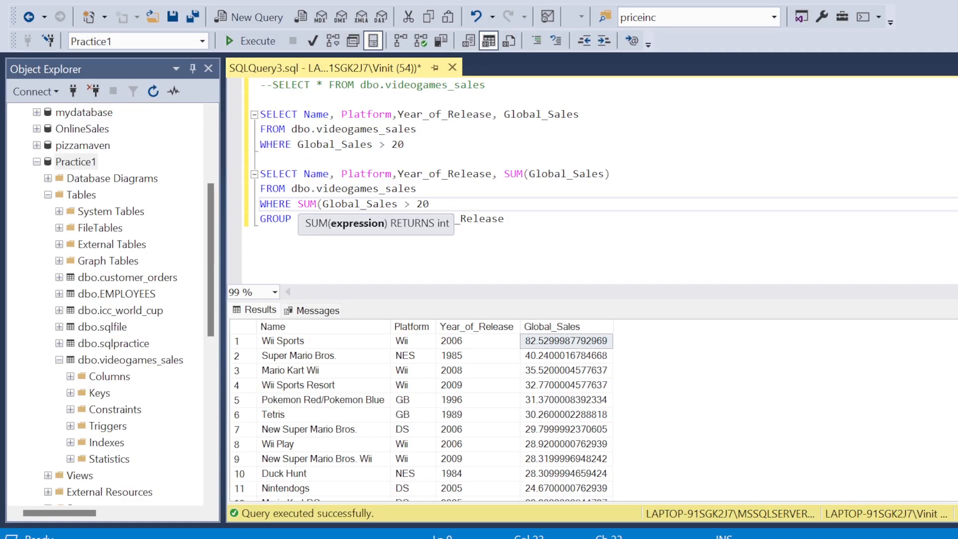
type(")")
left_click_drag(504, 219, 260, 174)
left_click(249, 41)
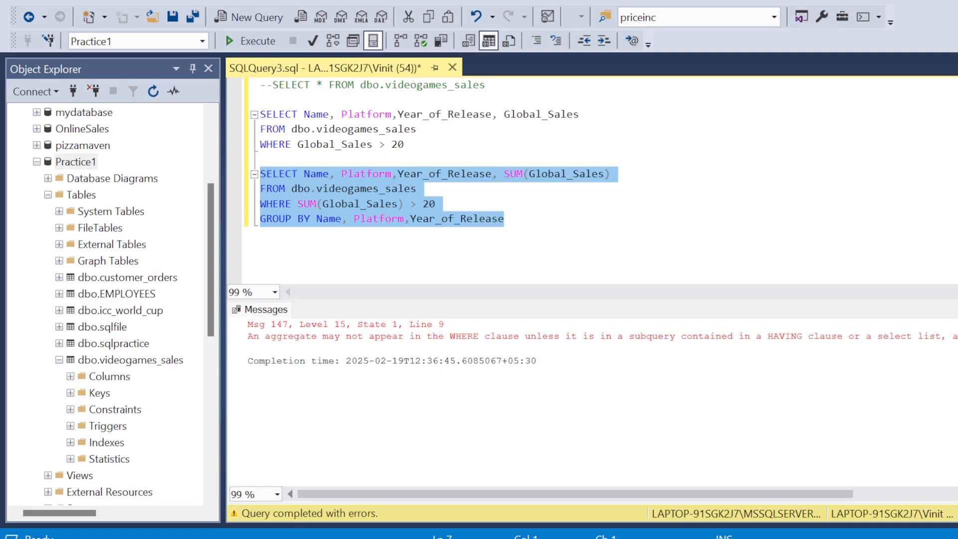
left_click(261, 159)
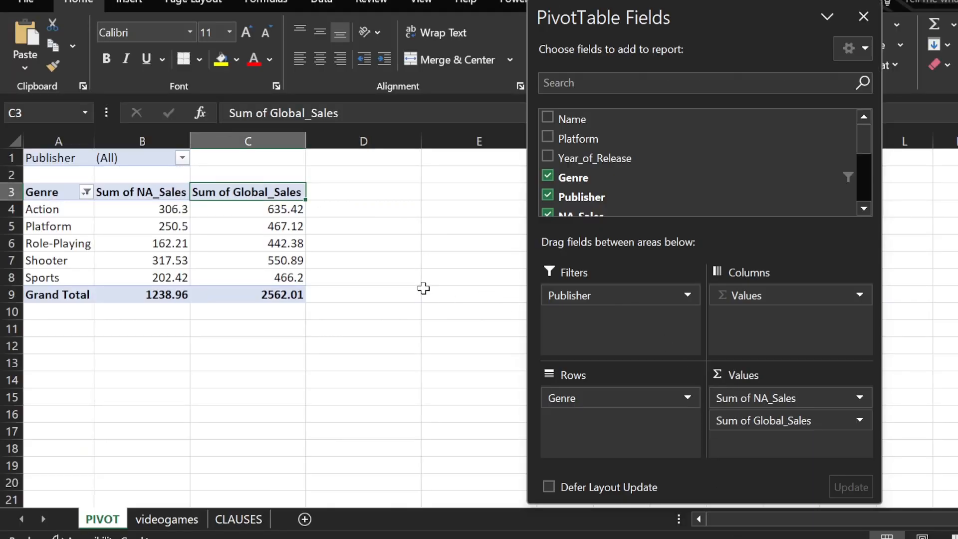
Step: Switch to Excel's PIVOT sheet, review the Genre greater-than value filter settings and dismiss them
left_click(274, 240)
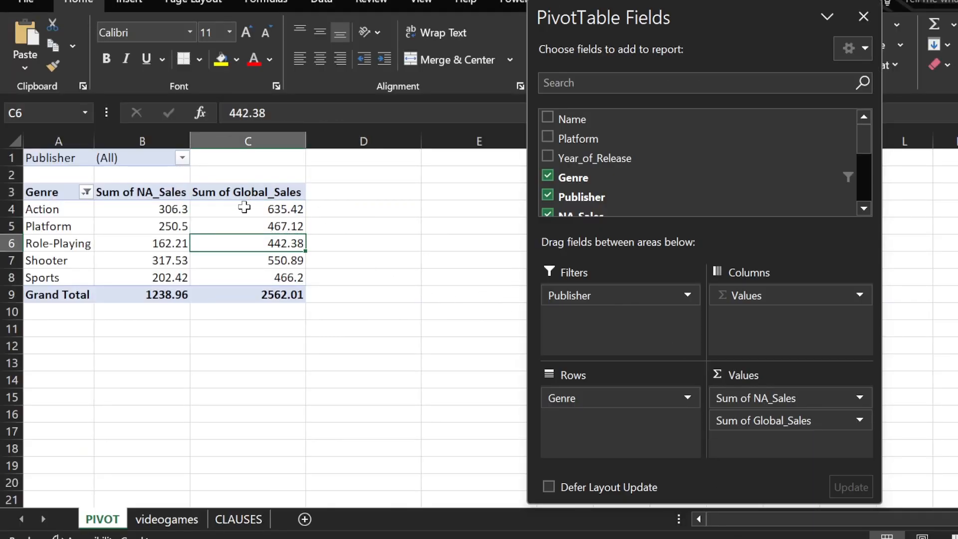
left_click(86, 193)
mouse_move(238, 305)
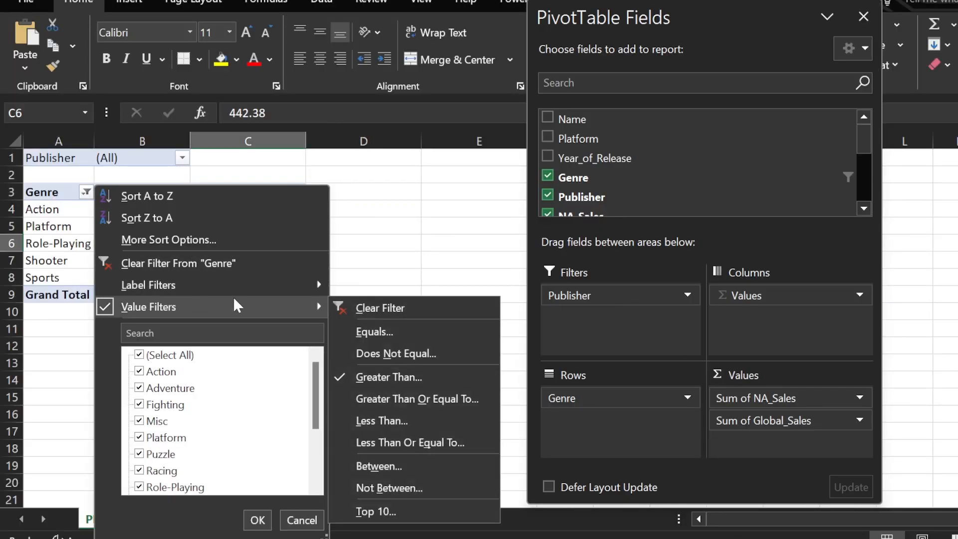
left_click(415, 372)
left_click_drag(624, 184, 542, 200)
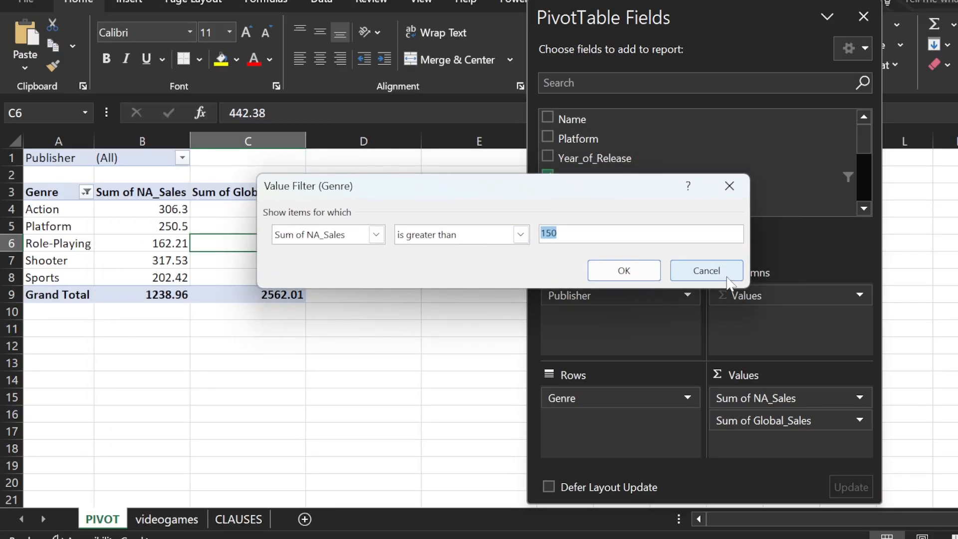
left_click(706, 271)
Step: Move NA_Sales and Global_Sales from the pivot table's values to its rows and reapply the Global_Sales label filter for greater than 10
left_click_drag(780, 399, 599, 442)
left_click(230, 278)
left_click(245, 192)
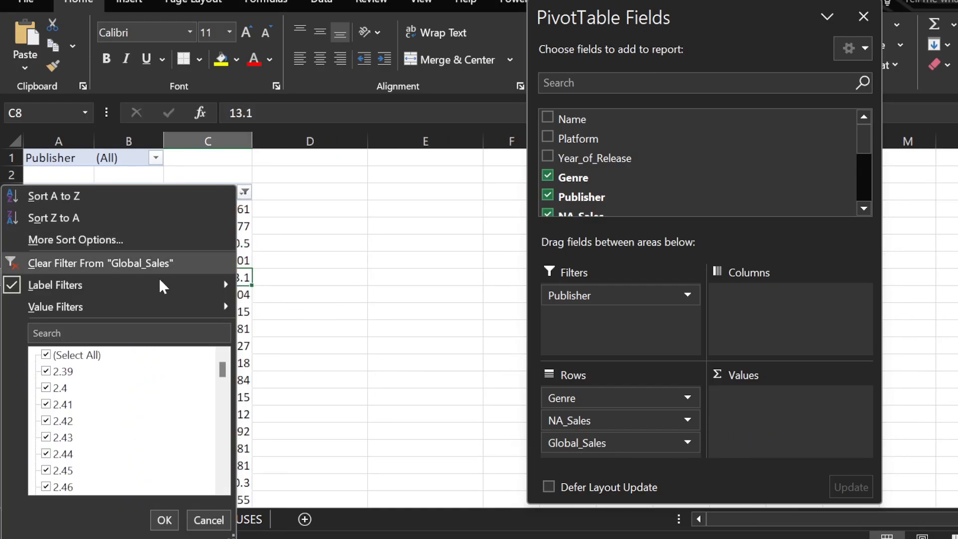
mouse_move(130, 286)
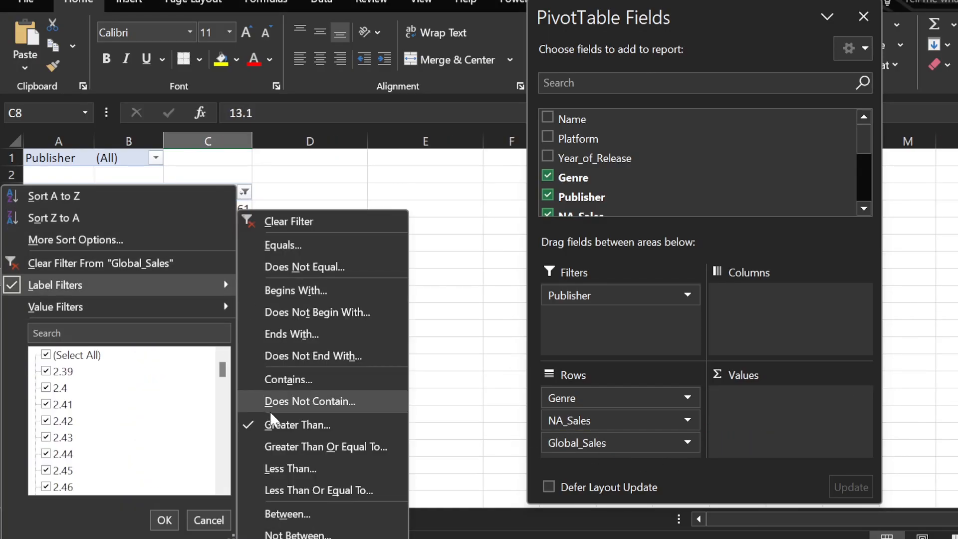
left_click(277, 425)
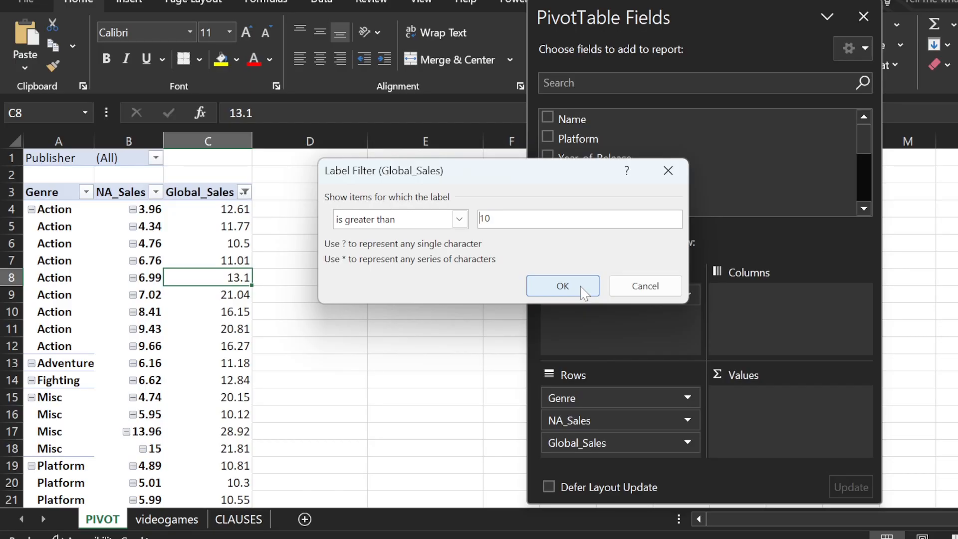
left_click(562, 286)
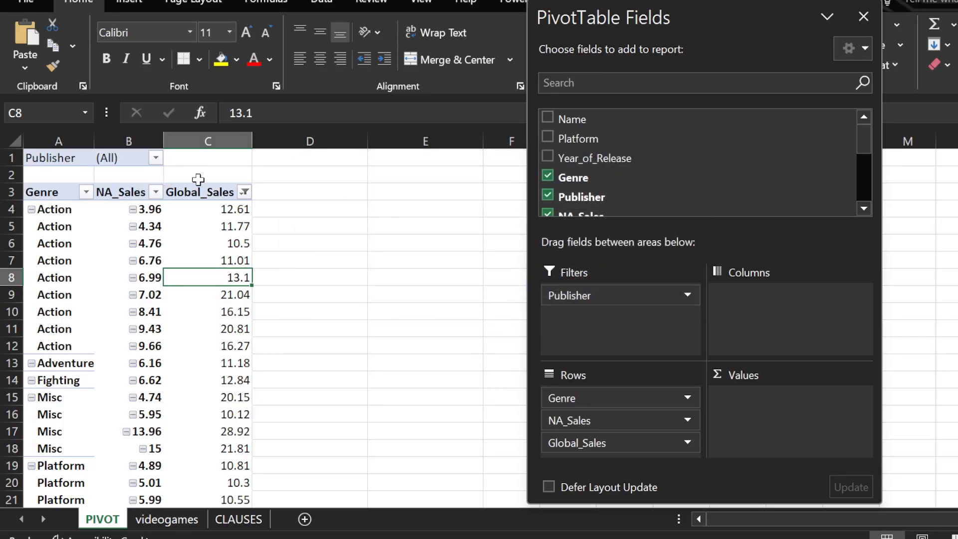
Step: Look through the filtered Global_Sales rows and move Global_Sales and NA_Sales back to the pivot table's values
scroll(204, 259, "down", 14)
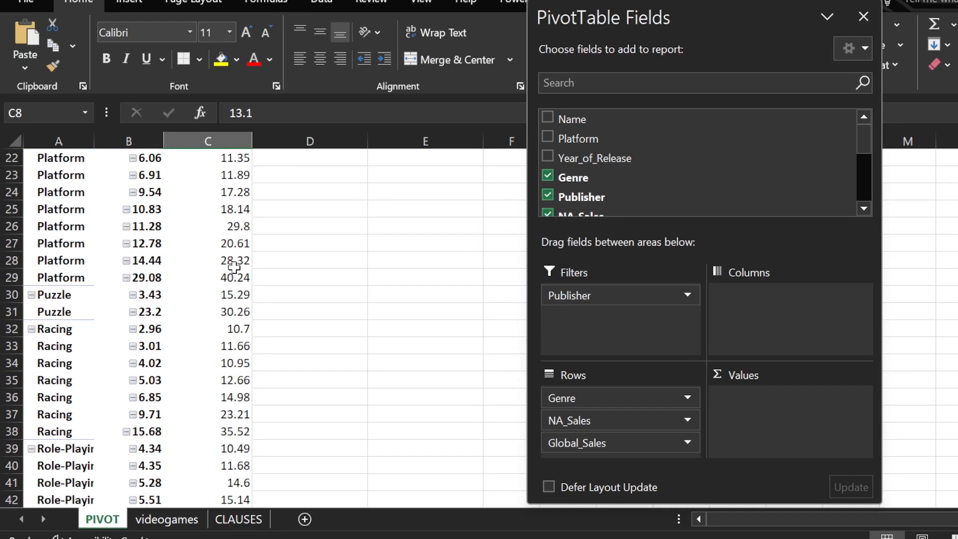
scroll(234, 268, "up", 14)
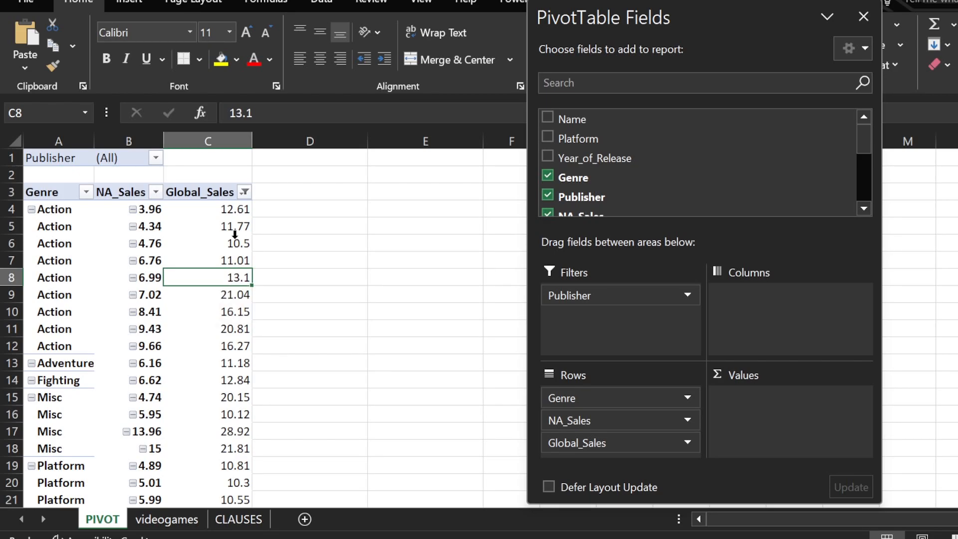
scroll(232, 245, "down", 16)
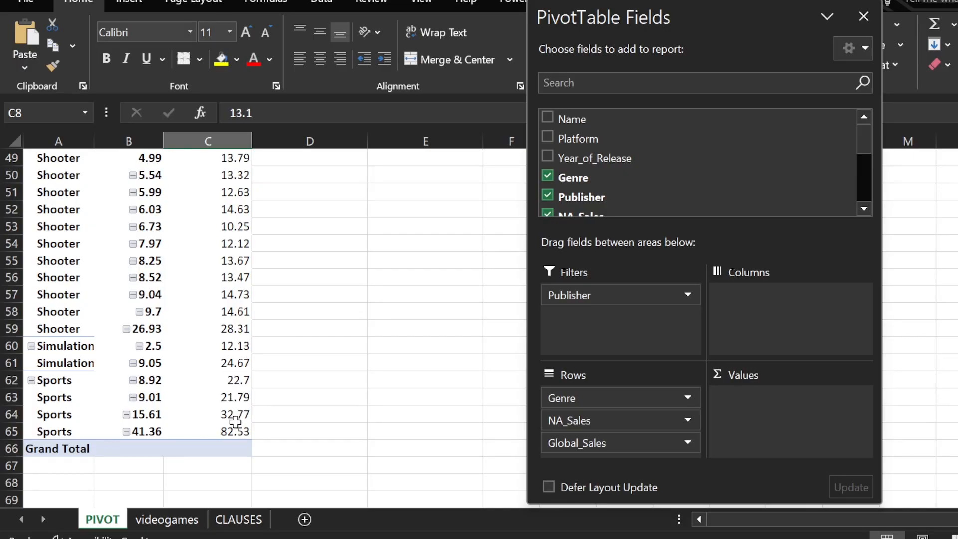
scroll(231, 418, "up", 14)
scroll(231, 418, "up", 2)
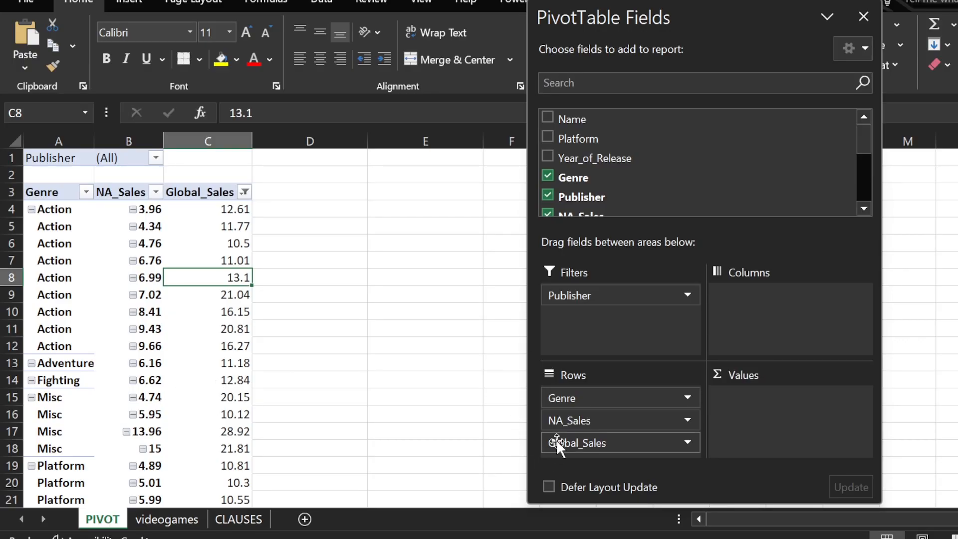
left_click_drag(622, 443, 797, 432)
left_click_drag(601, 428, 793, 429)
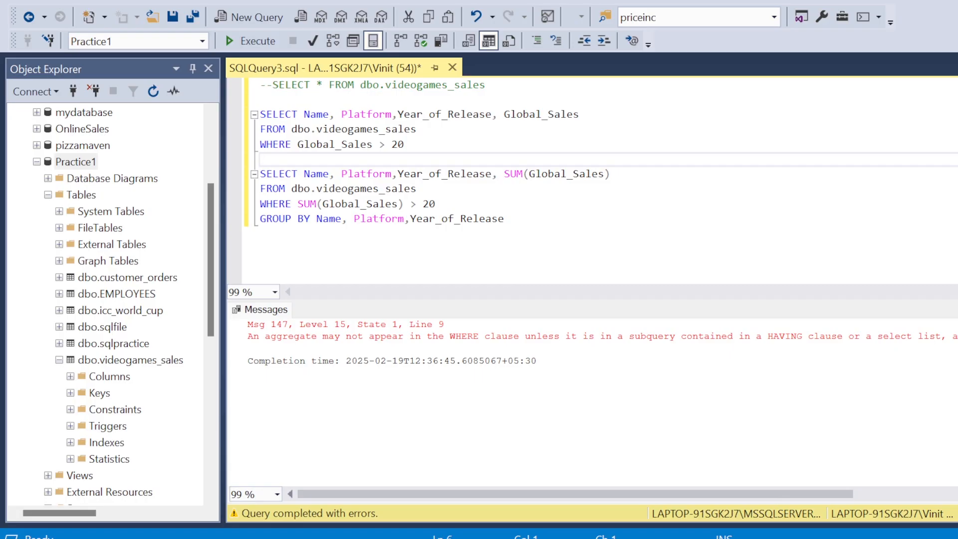
Step: Switch to SQL Server Management Studio and examine the second query's SUM(Global_Sales) column, WHERE condition and GROUP BY line
left_click(436, 204)
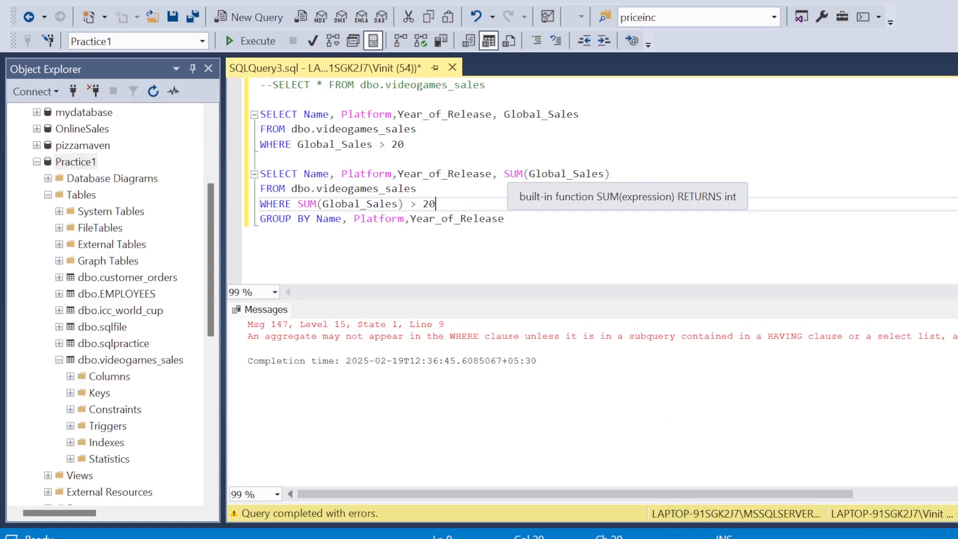
left_click_drag(610, 173, 504, 174)
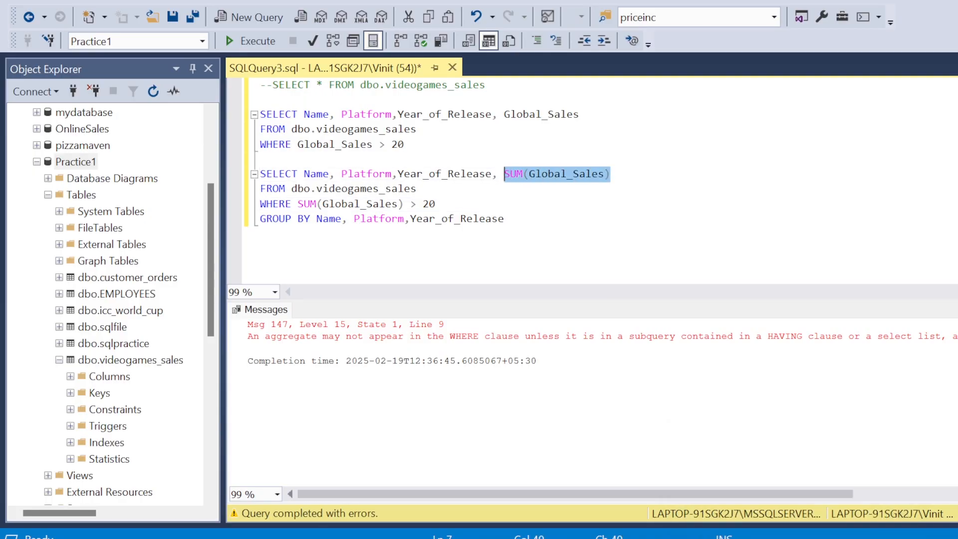
left_click(505, 218)
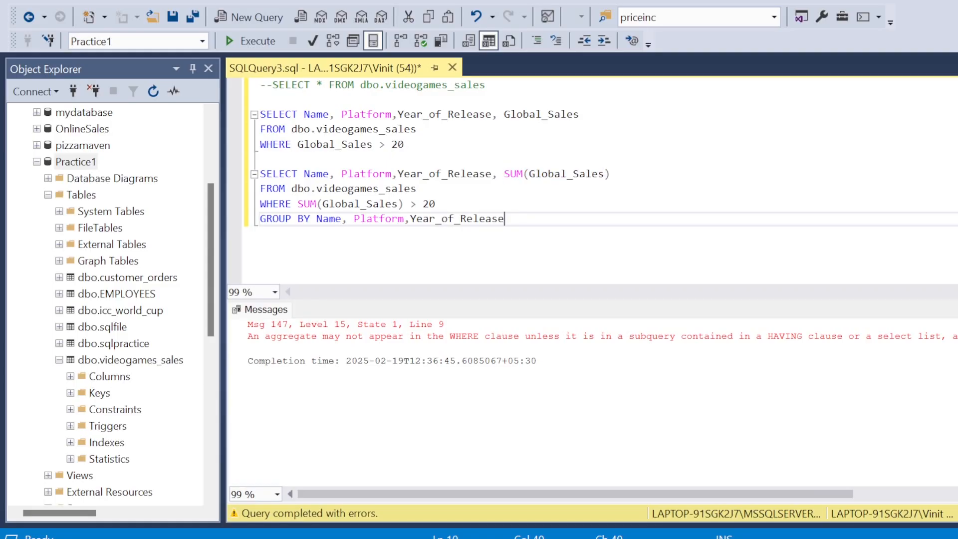
left_click_drag(436, 204, 417, 203)
left_click(436, 203)
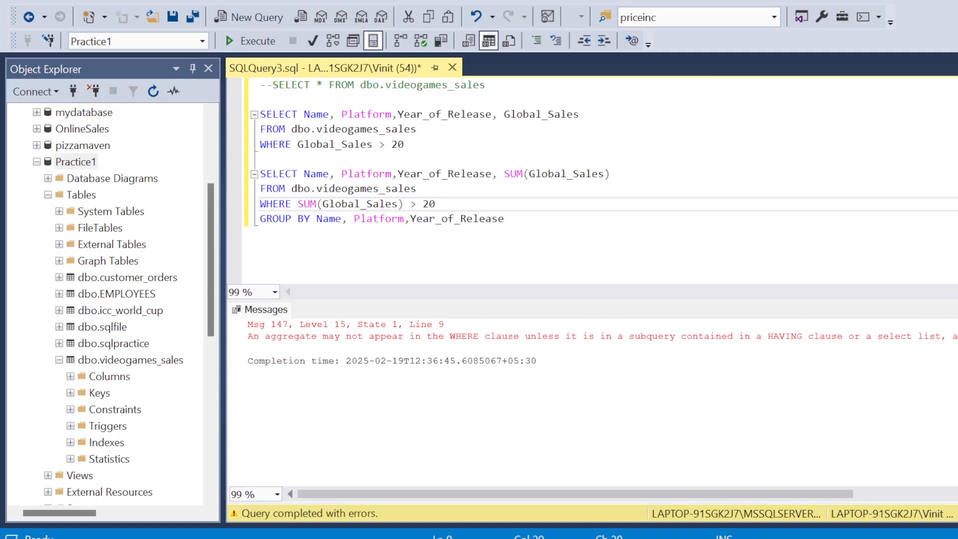
Step: Delete the WHERE SUM(Global_Sales) > 20 line from the second query and run the remaining grouped query
left_click_drag(435, 203, 260, 203)
key("BackSpace")
key("BackSpace")
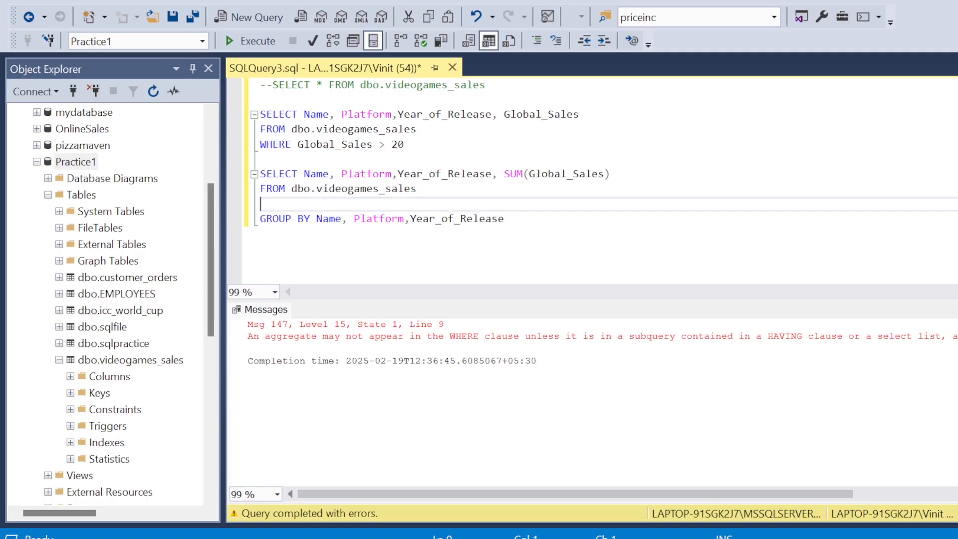
left_click_drag(504, 204, 260, 174)
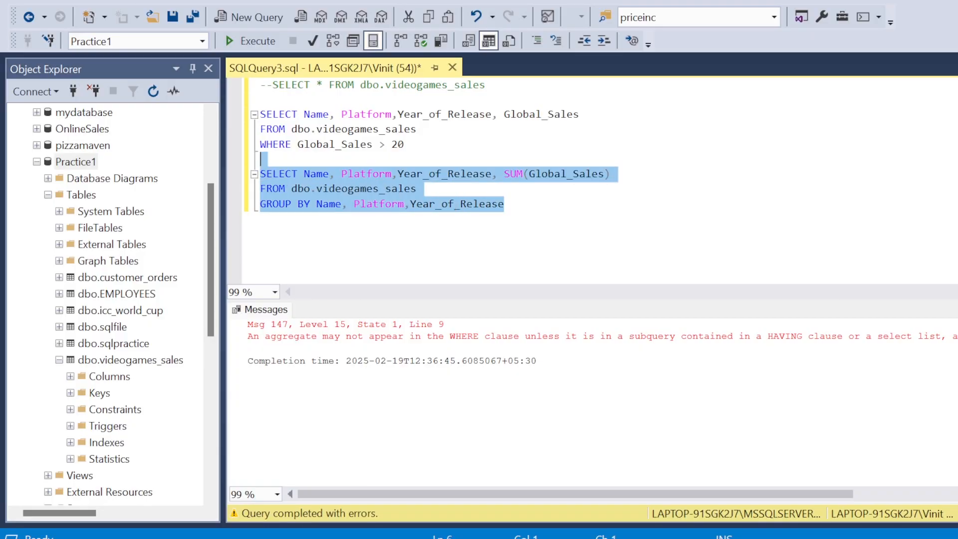
left_click(249, 41)
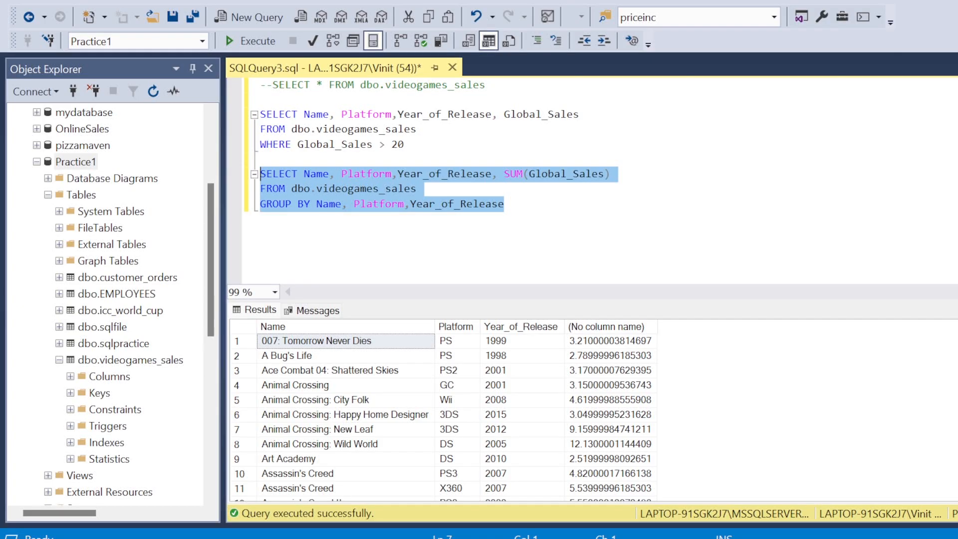
left_click(601, 220)
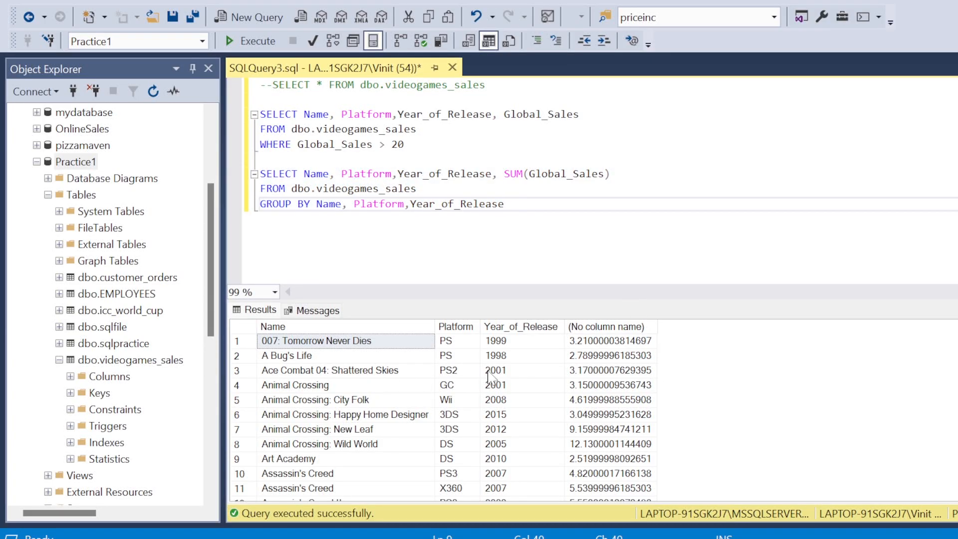
Step: Look through the second query's results grouped by Name, Platform and Year_of_Release, checking the summed sales column
scroll(519, 353, "down", 20)
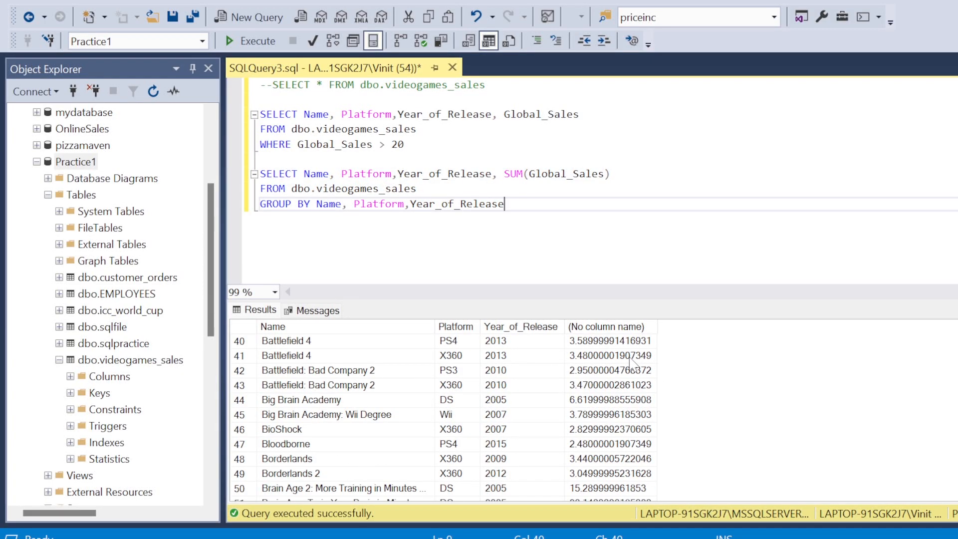
scroll(630, 367, "down", 16)
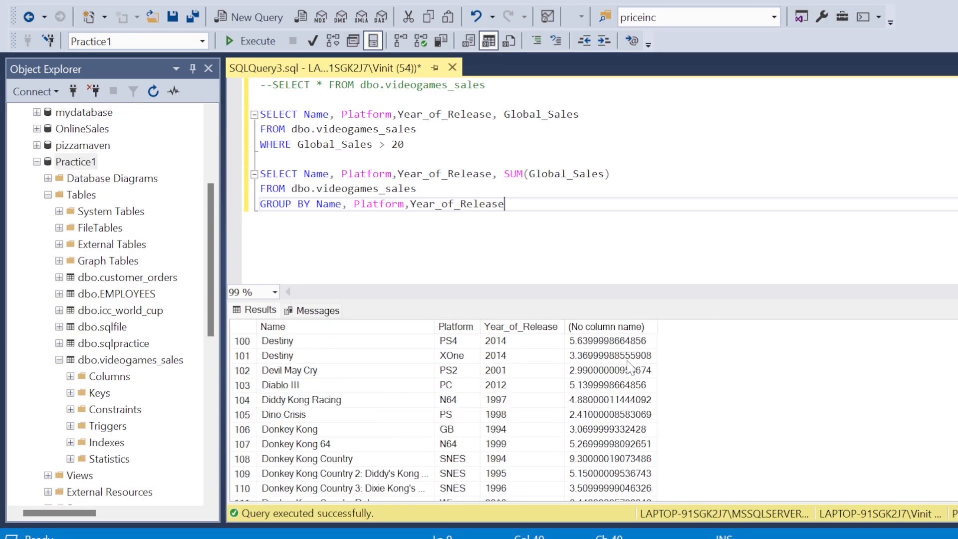
scroll(630, 369, "down", 7)
scroll(630, 369, "up", 20)
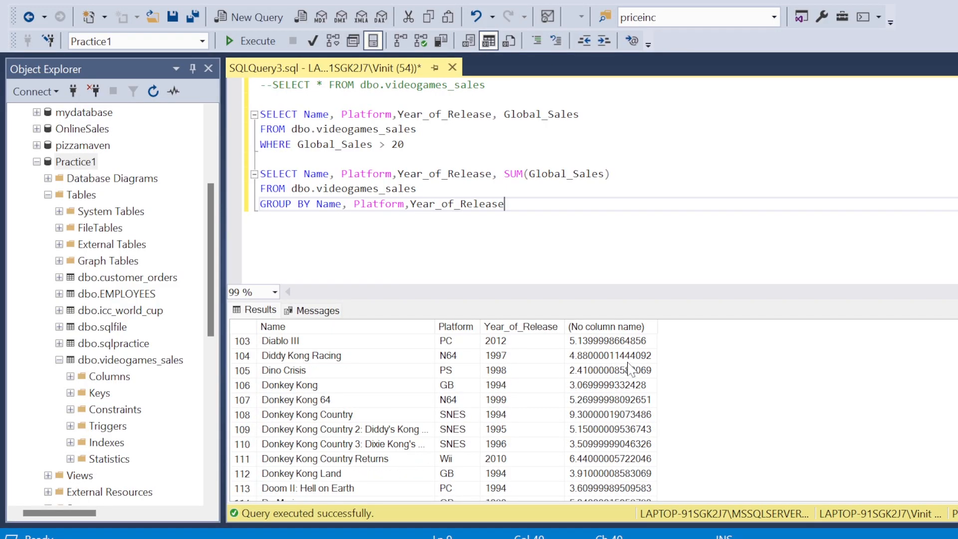
scroll(630, 369, "up", 20)
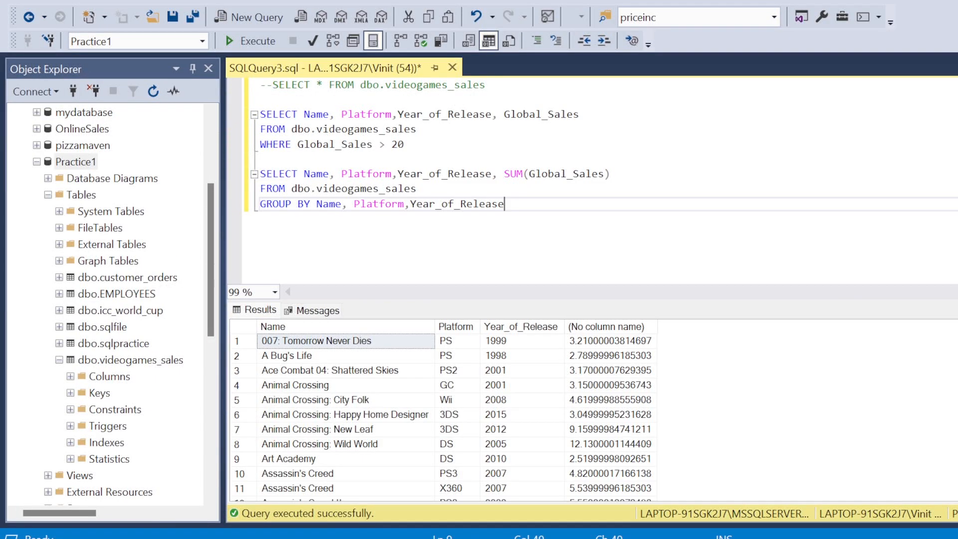
left_click(466, 356)
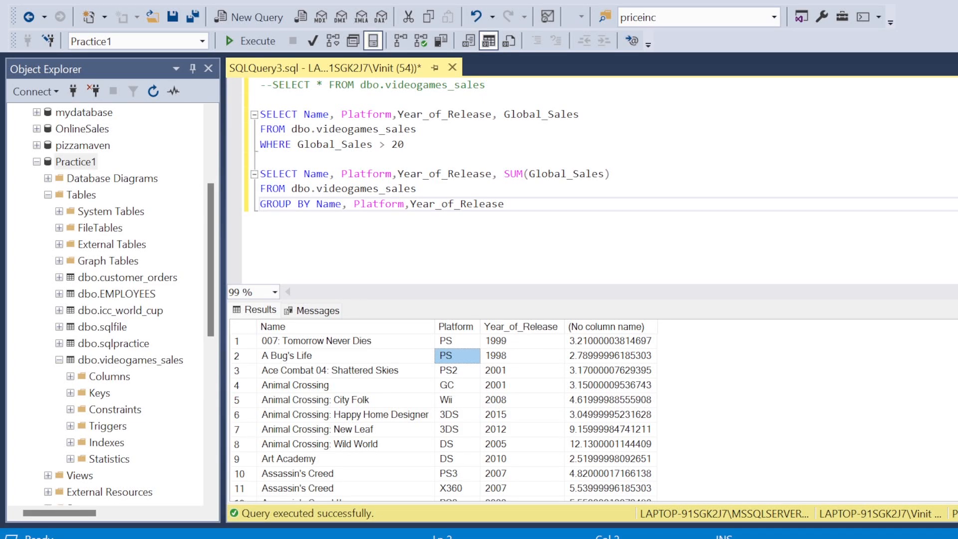
Step: Remove Name from the SELECT list of the second query
left_click_drag(328, 175, 335, 174)
left_click(341, 174)
key("BackSpace")
key("BackSpace")
key("BackSpace")
key("BackSpace")
key("BackSpace")
key("BackSpace")
Step: Remove Name from the second query's GROUP BY line, leaving Platform and Year_of_Release
key("Down")
key("Right")
key("Right")
key("Right")
key("Down")
key("Right")
key("Right")
key("Right")
key("Right")
key("Right")
key("BackSpace")
key("BackSpace")
key("BackSpace")
key("BackSpace")
key("BackSpace")
key("BackSpace")
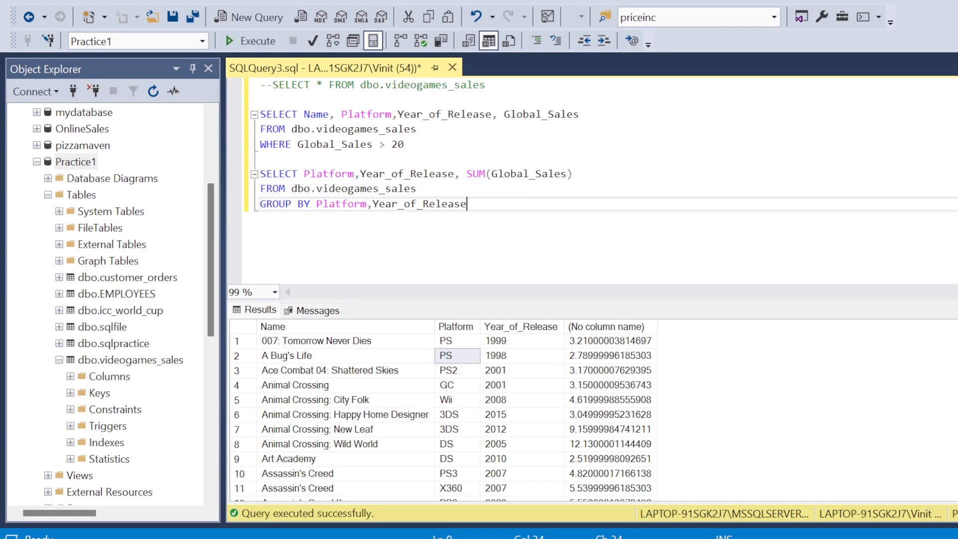
Step: Run only the second query, with SUM(Global_Sales) grouped by Platform and Year_of_Release
key("shift+Home")
key("shift+Up")
key("shift+Up")
left_click(239, 42)
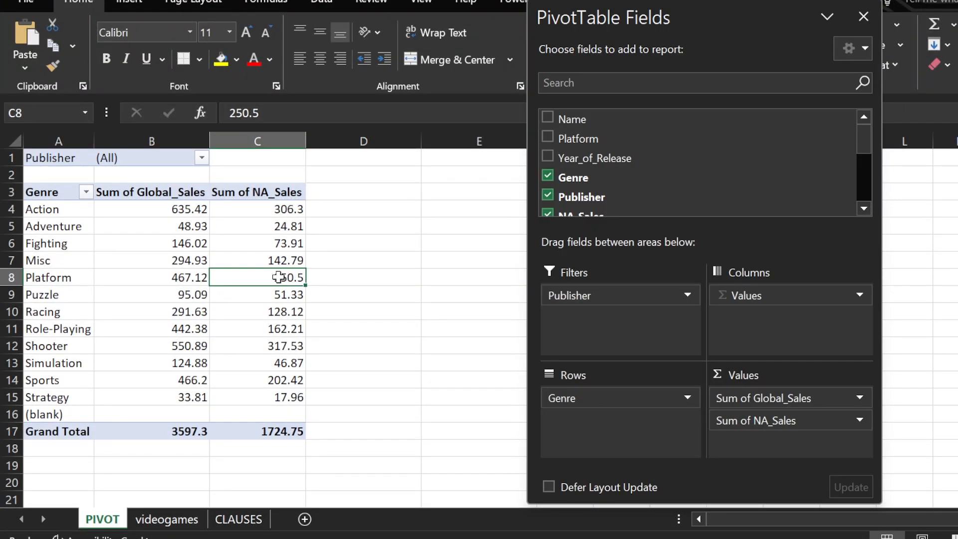
Step: Switch to the Excel pivot table and add the Platform field to its rows below Genre
mouse_move(285, 222)
mouse_move(296, 395)
left_click_drag(602, 142, 633, 423)
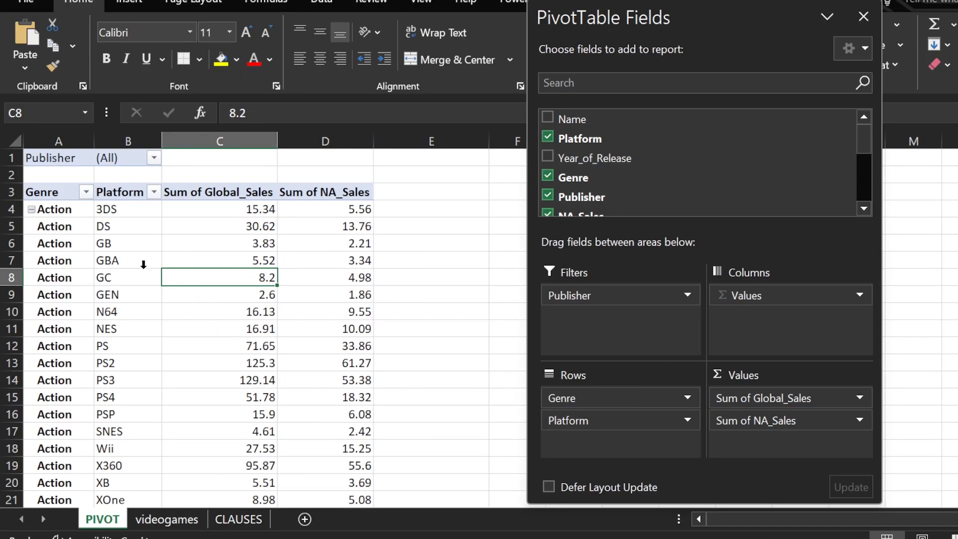
Step: Examine how the pivot table breaks the Action genre's summed sales down by Platform
left_click(38, 207)
left_click(106, 220)
left_click_drag(141, 208, 227, 535)
left_click(249, 328)
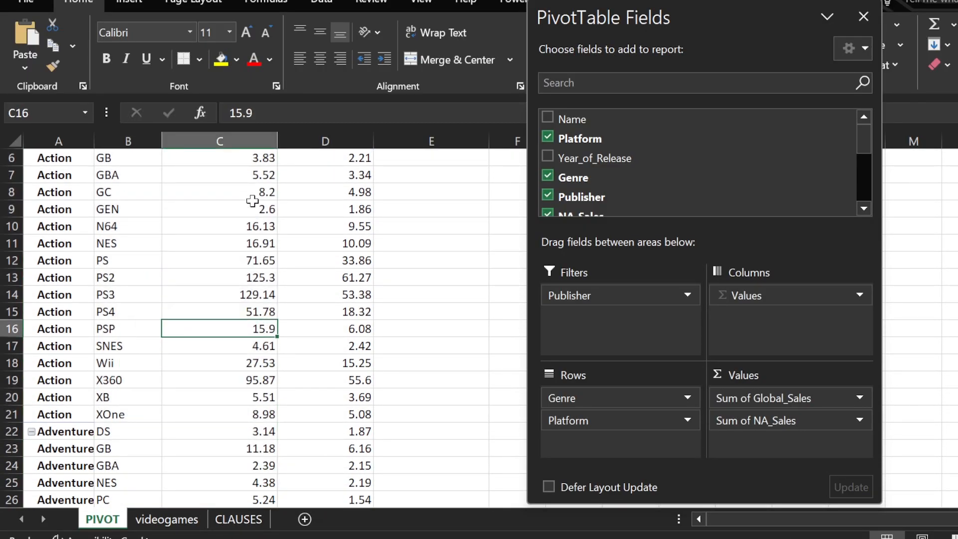
scroll(250, 223, "up", 2)
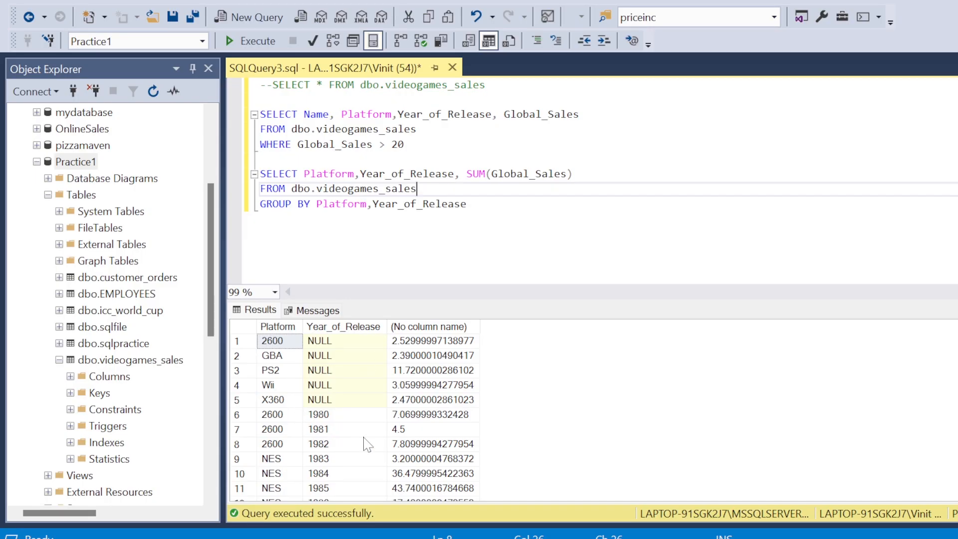
Step: Switch to SQL Server Management Studio and look through the sums per Platform and Year_of_Release and the query's FROM and GROUP BY lines
scroll(364, 429, "down", 1)
scroll(431, 356, "down", 6)
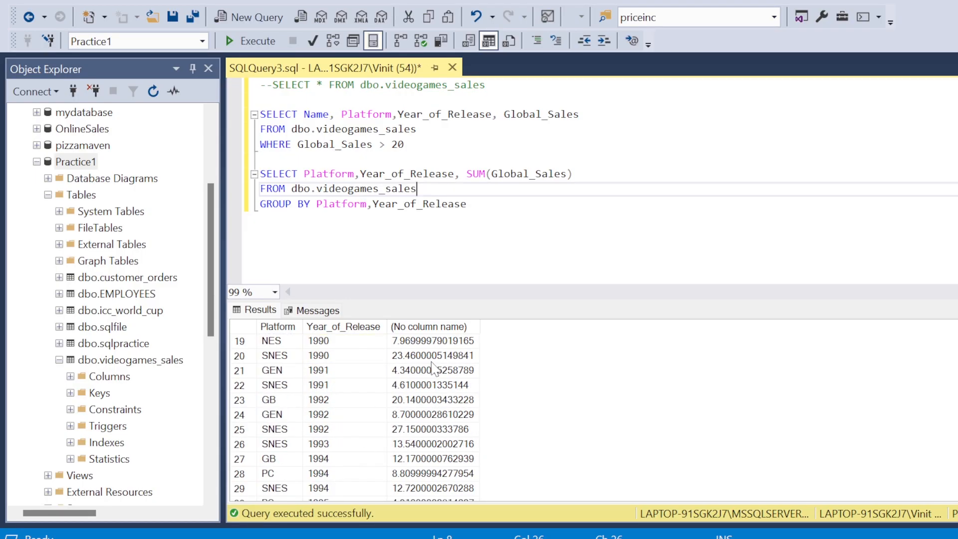
scroll(431, 363, "up", 7)
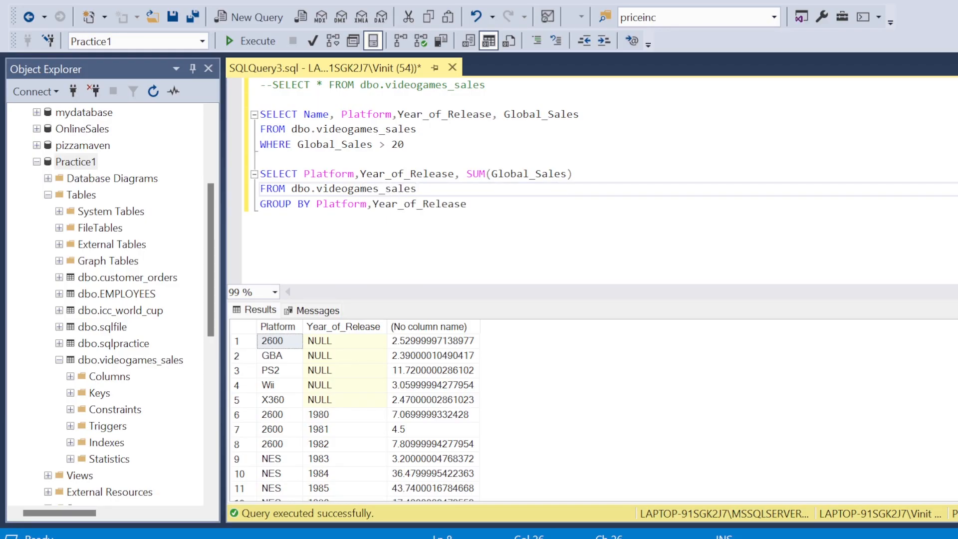
left_click(468, 204)
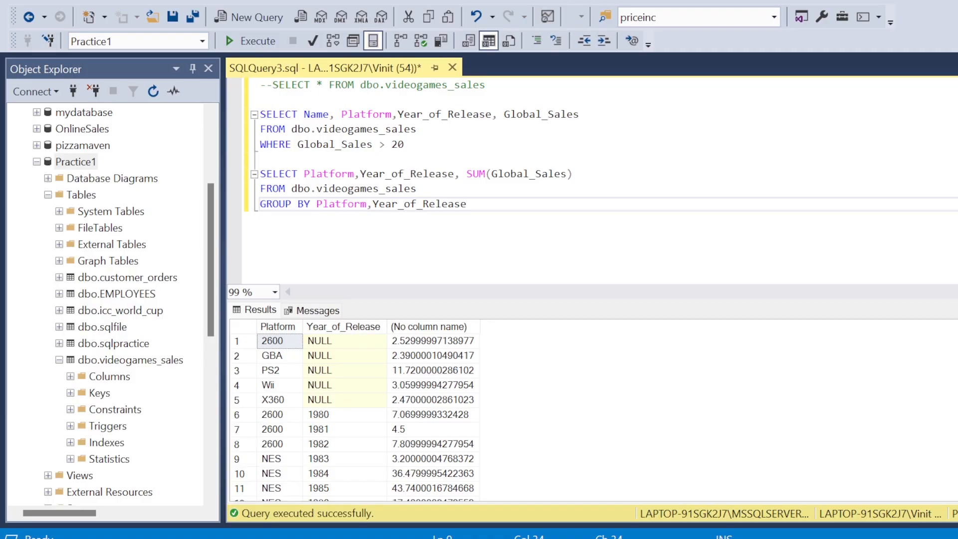
left_click(417, 190)
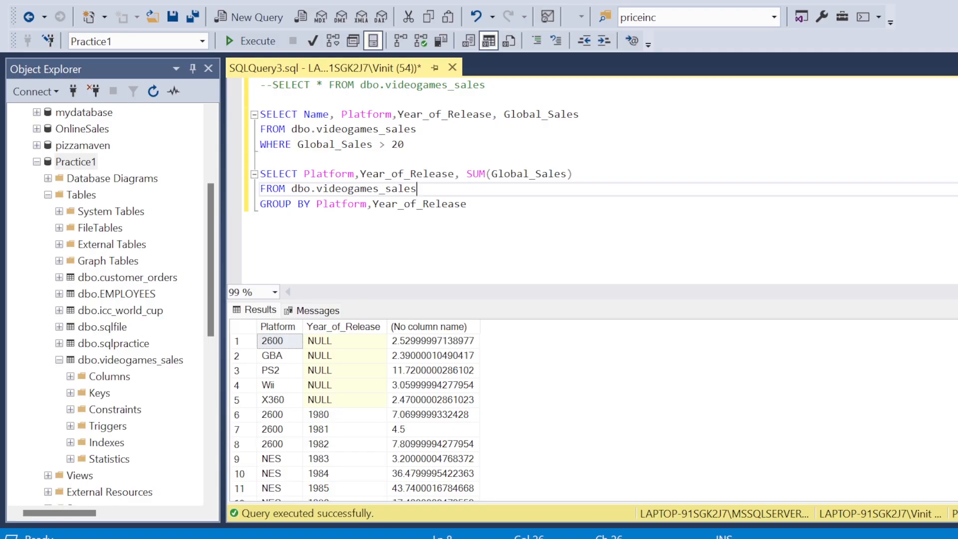
Step: Add the line HAVING SUM(Global_Sales) >= 20 below the second query's GROUP BY line
left_click(467, 204)
key("Return")
type("HAVING")
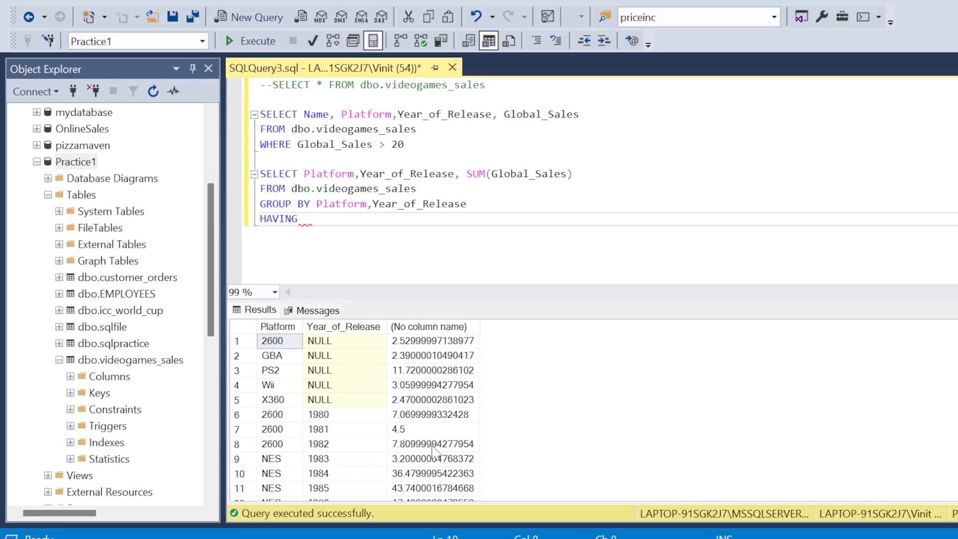
scroll(428, 440, "down", 4)
scroll(428, 440, "down", 4)
scroll(427, 440, "up", 7)
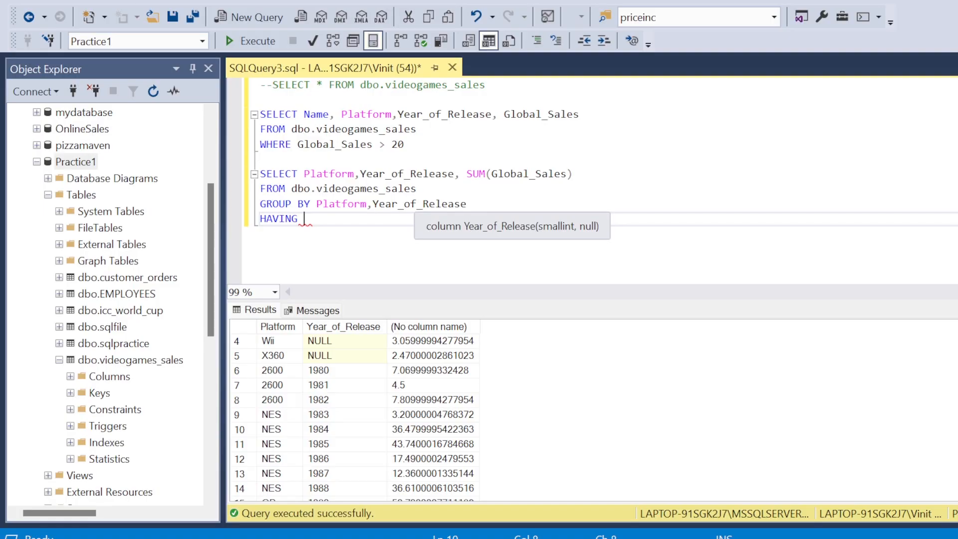
type("SUM(Glob")
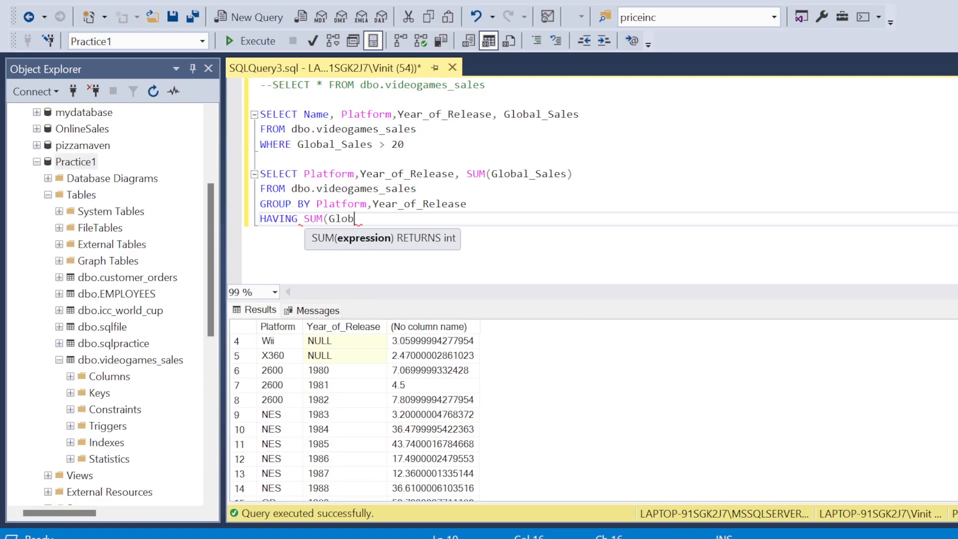
type("al_Sales) >= 20")
Step: Run the second query with its HAVING condition and look through the filtered sums
left_click_drag(448, 219, 260, 174)
left_click(242, 42)
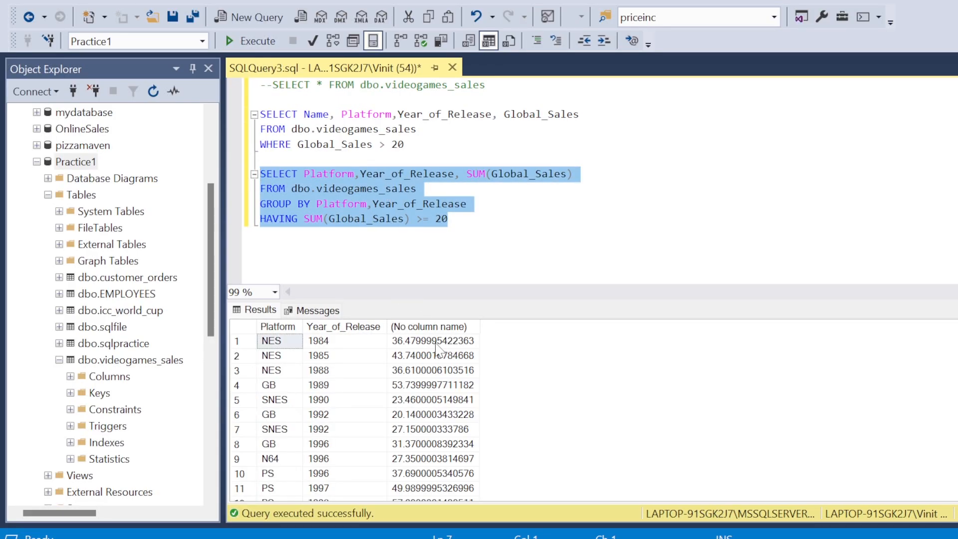
scroll(427, 417, "down", 7)
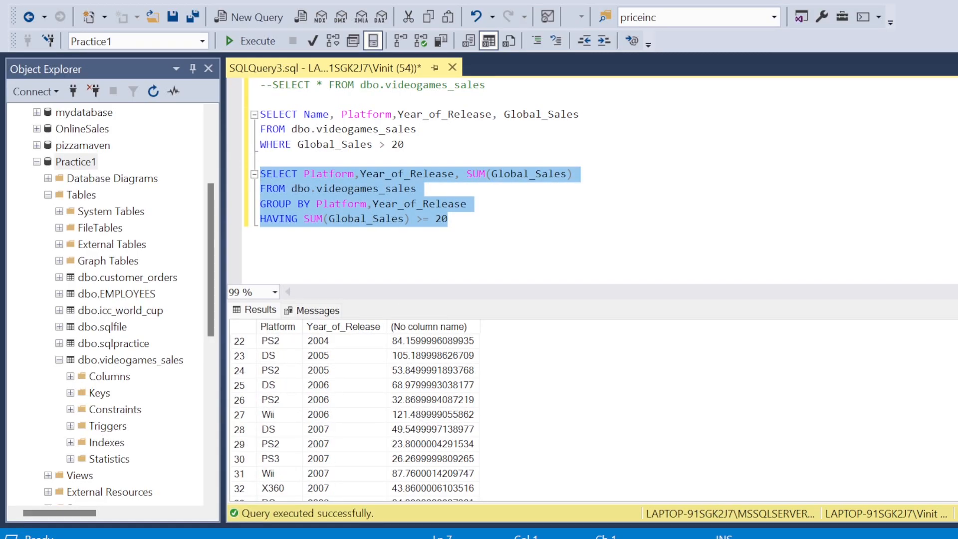
left_click(468, 203)
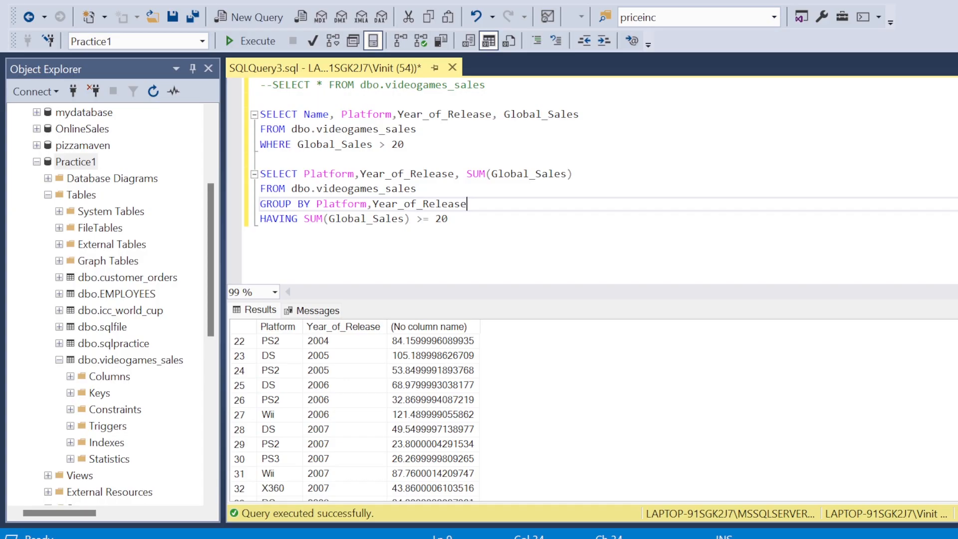
Step: Compare the first query's Global_Sales column with the second query's SUM(Global_Sales) column and HAVING condition
left_click_drag(504, 115, 579, 114)
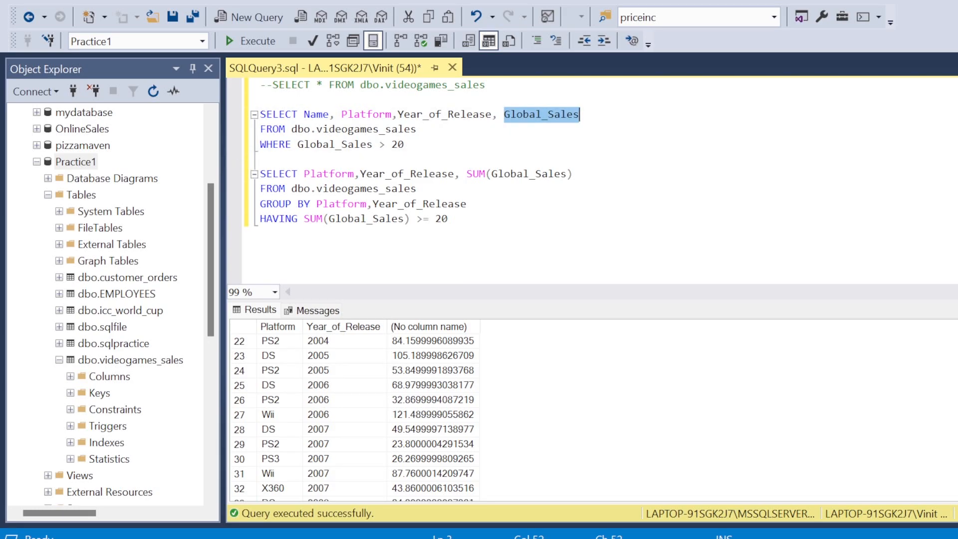
left_click_drag(467, 174, 574, 174)
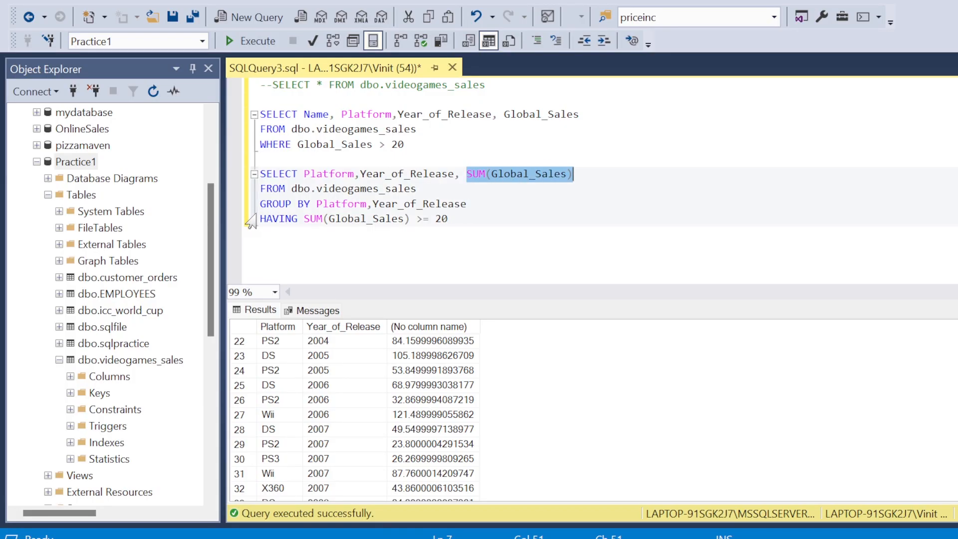
left_click_drag(260, 218, 410, 219)
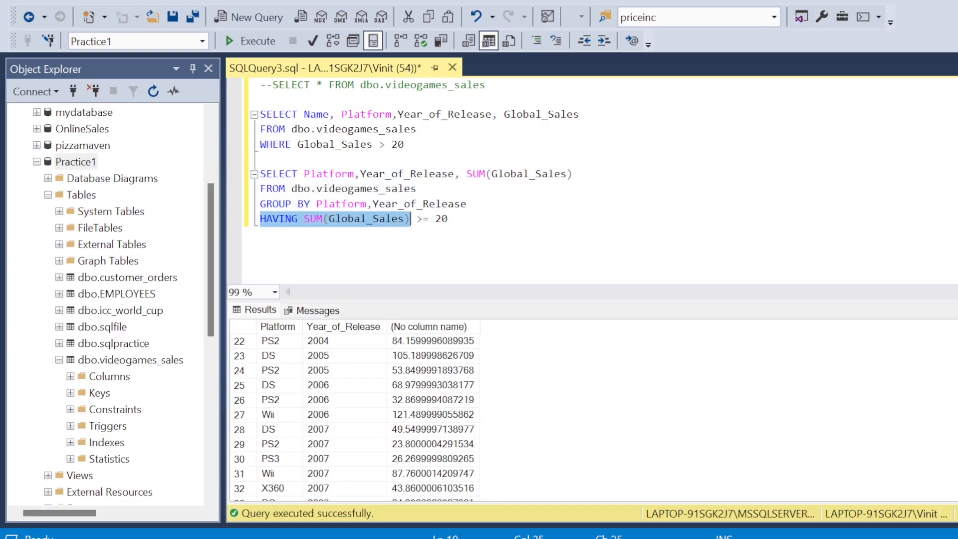
left_click(399, 218)
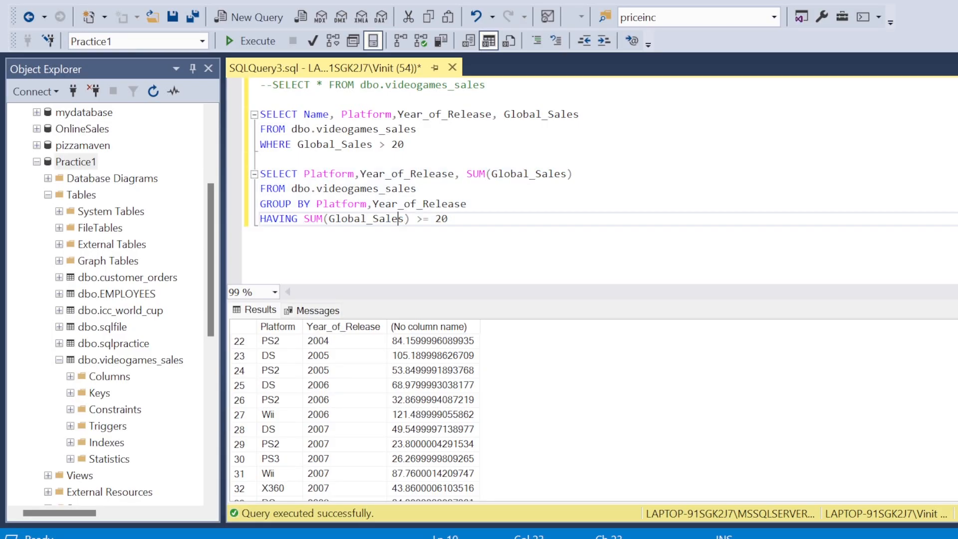
left_click(449, 218)
left_click_drag(579, 115, 504, 115)
left_click(560, 115)
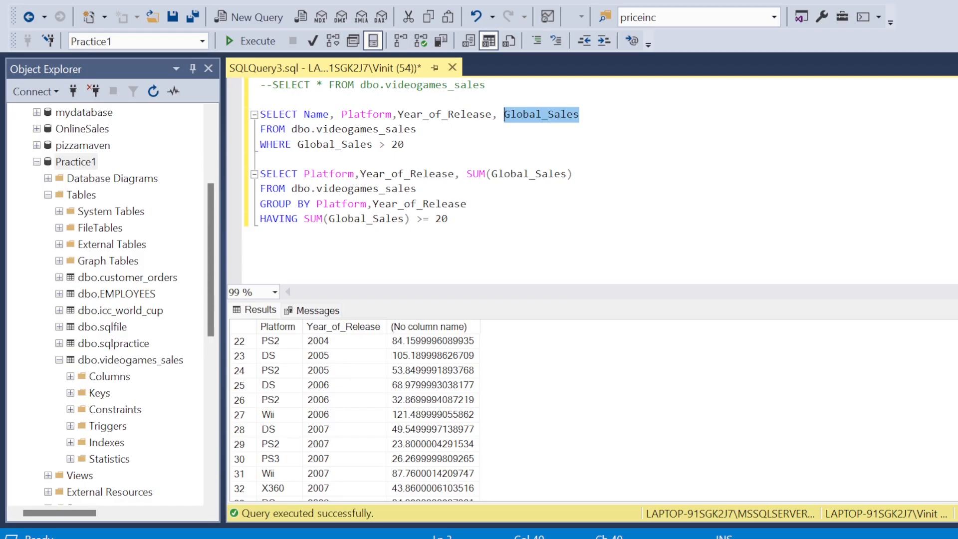
Step: Examine the first query's WHERE value of 20 against the second query's SUM(Global_Sales) column, GROUP BY line and HAVING line
left_click_drag(404, 145, 392, 144)
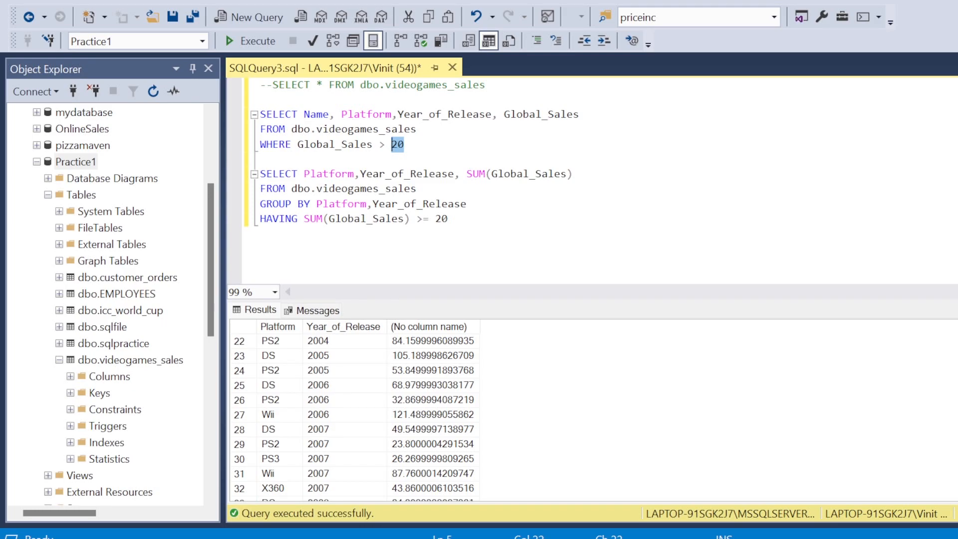
left_click_drag(467, 174, 574, 175)
left_click_drag(579, 115, 510, 114)
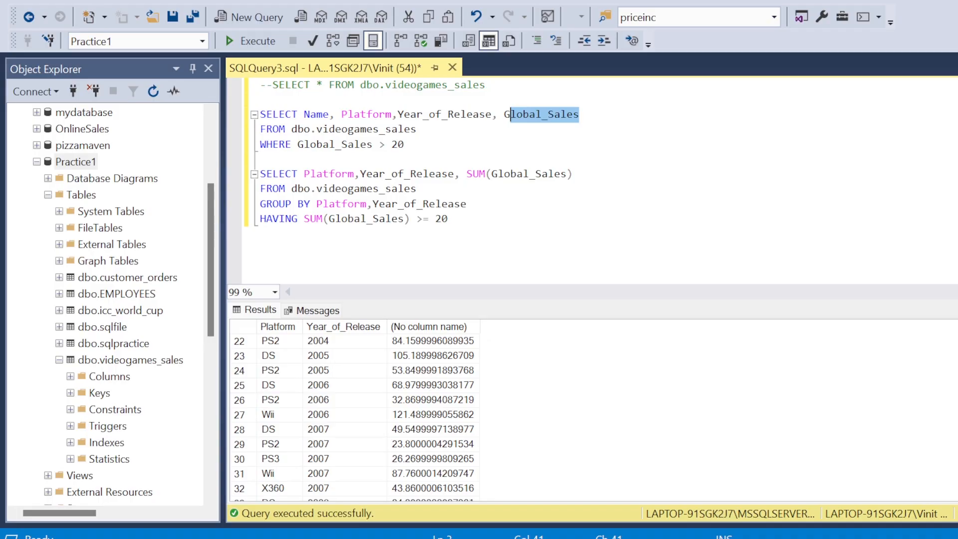
left_click_drag(467, 174, 574, 174)
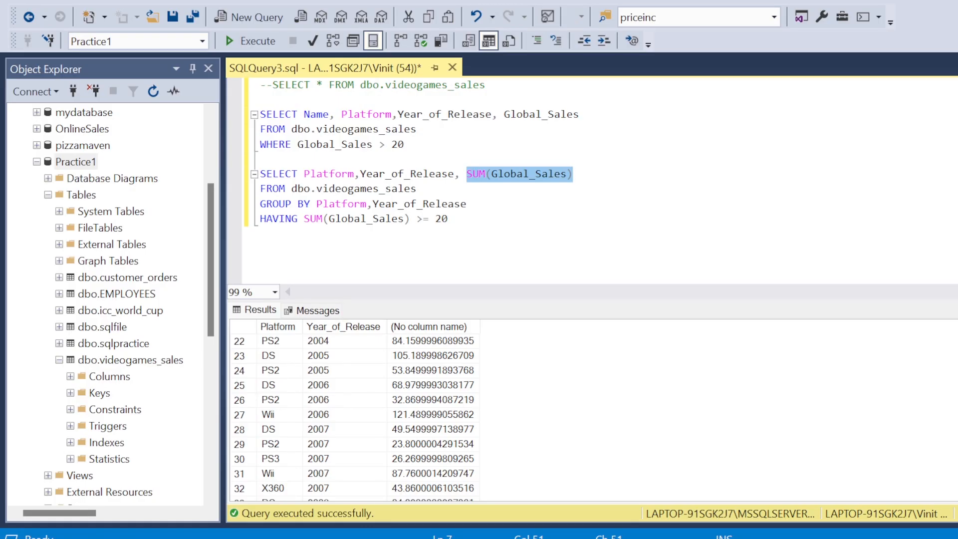
left_click(417, 188)
key("shift+Down")
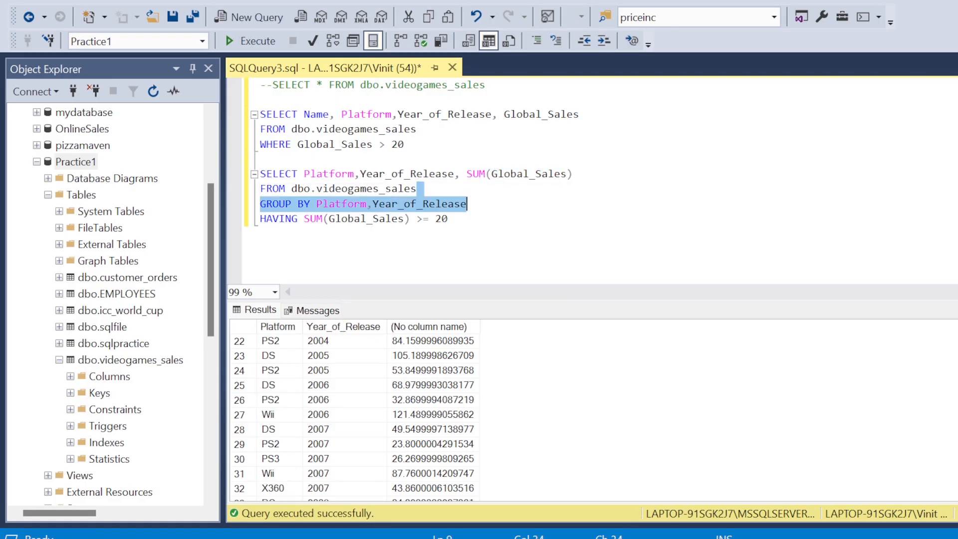
key("Down")
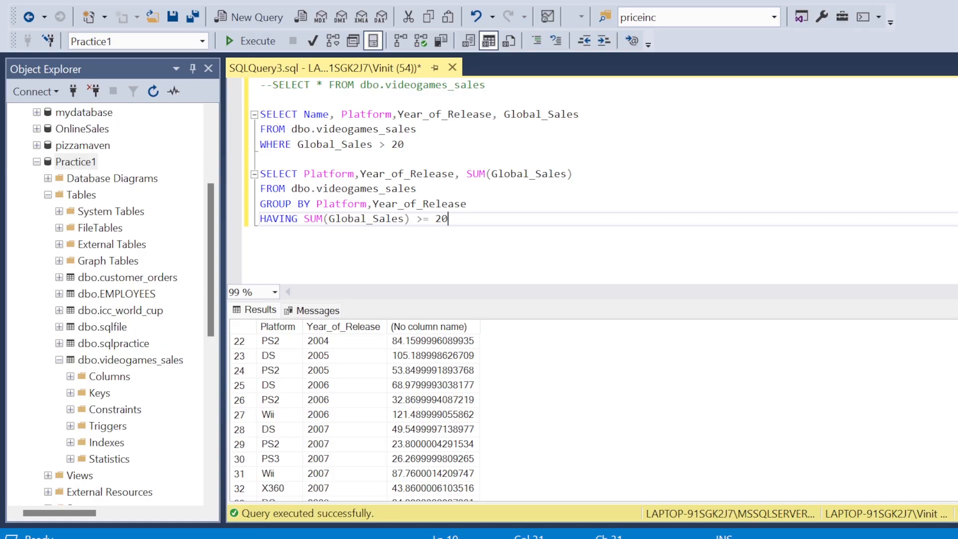
Step: Compare the WHERE keyword in the first query with the HAVING keyword and aggregated column in the second query
left_click(279, 145)
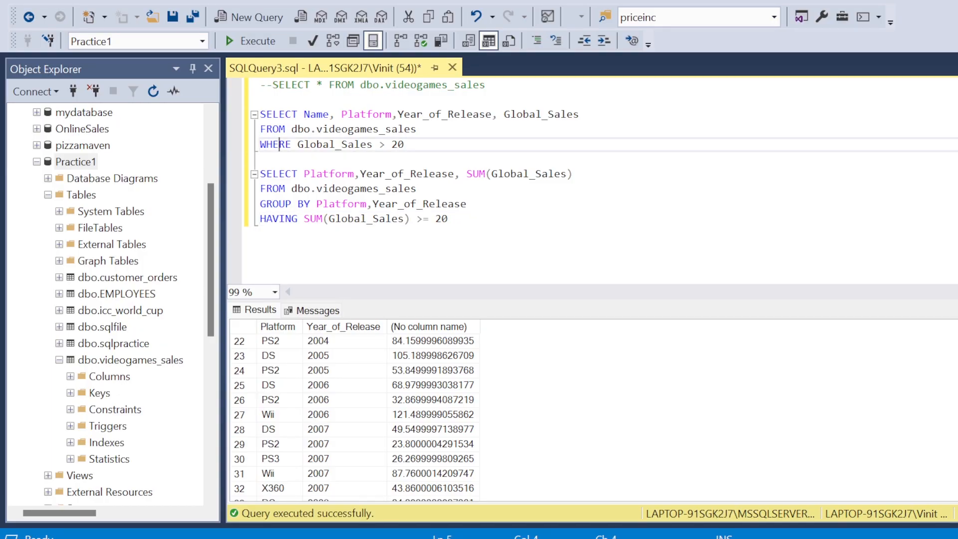
left_click(280, 219)
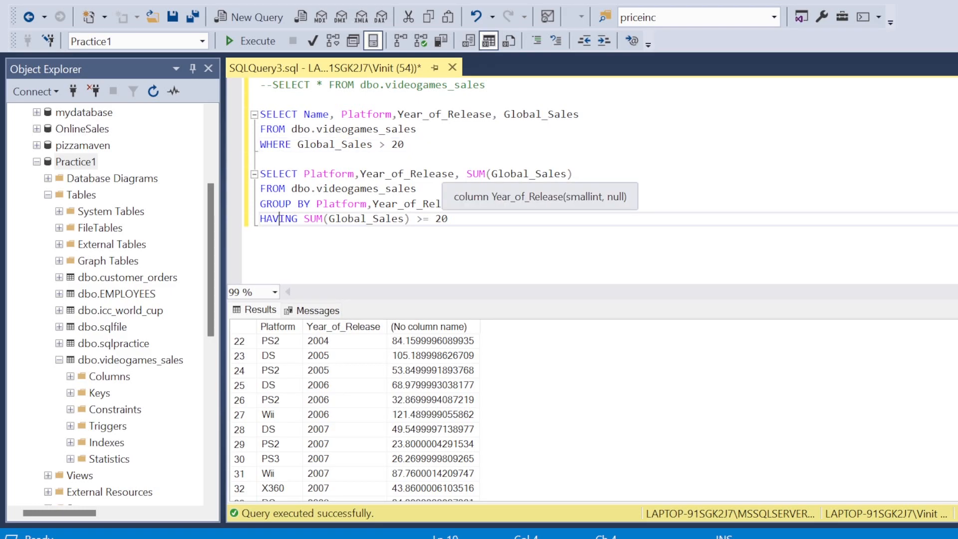
left_click(267, 145)
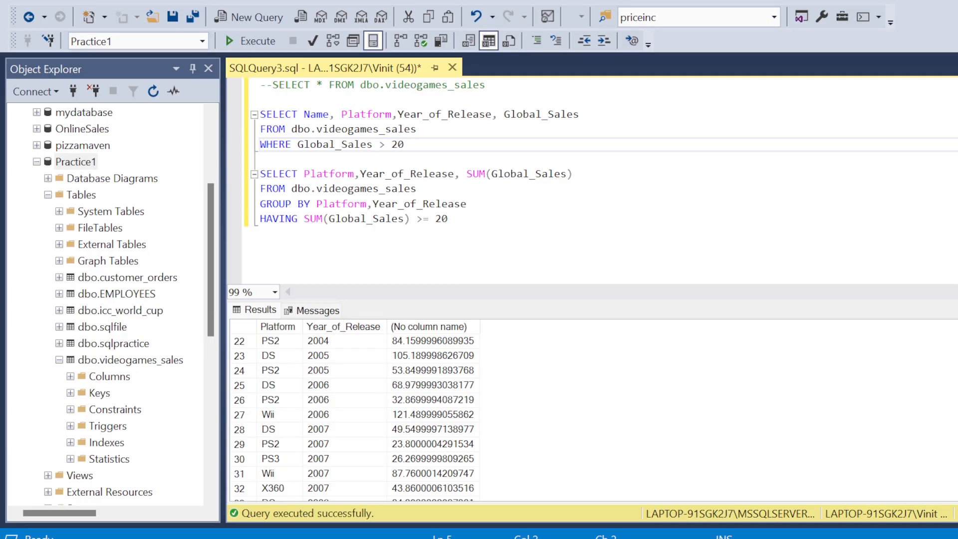
left_click(286, 144)
left_click_drag(297, 218, 260, 218)
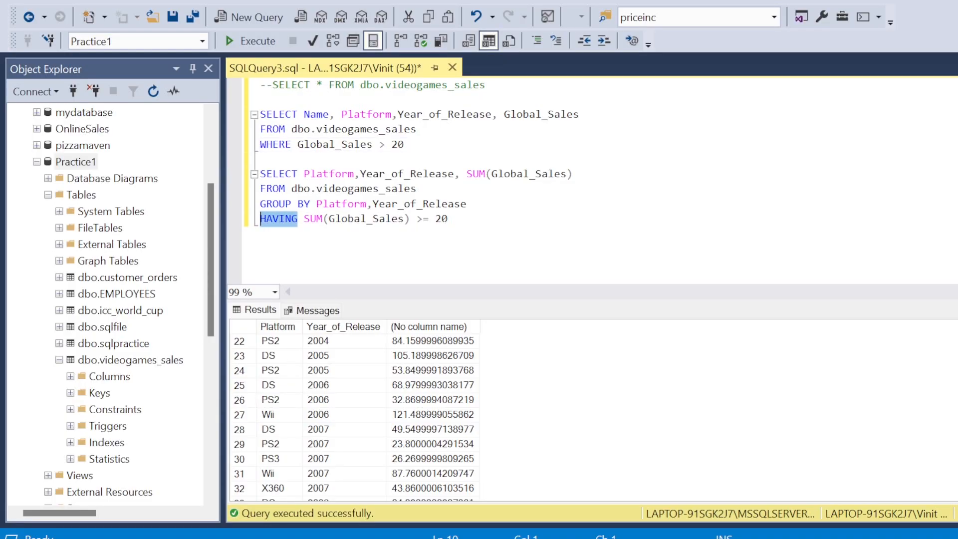
left_click(287, 229)
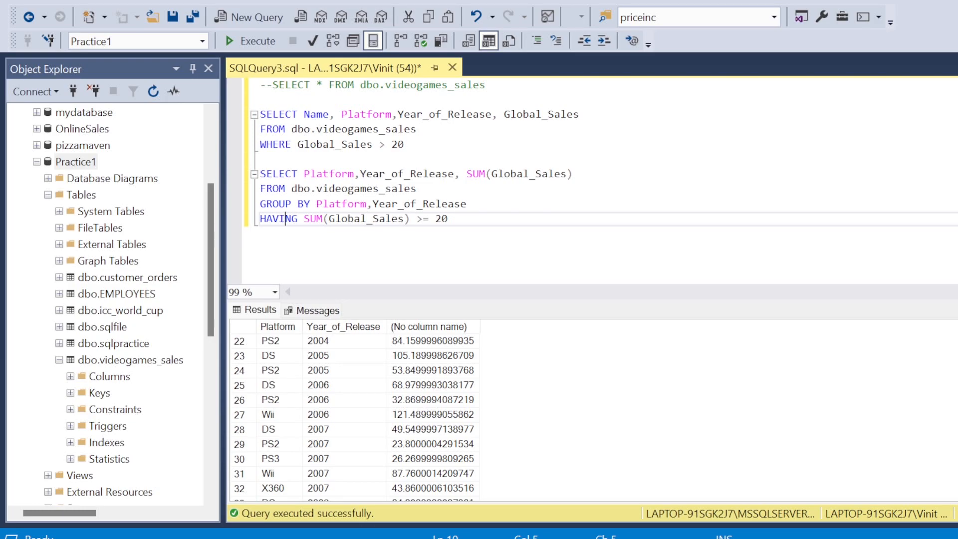
left_click_drag(297, 145, 260, 145)
left_click(280, 160)
left_click_drag(467, 174, 573, 174)
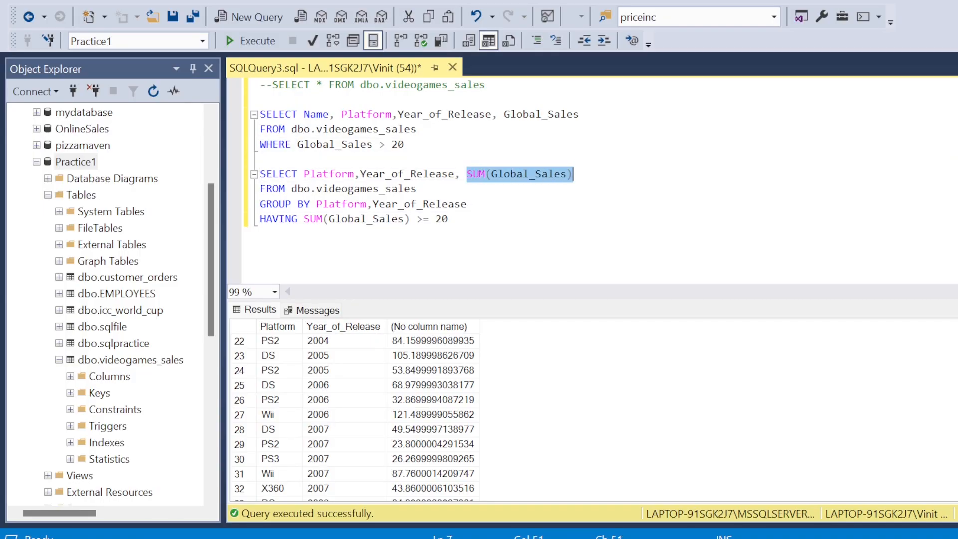
left_click(280, 219)
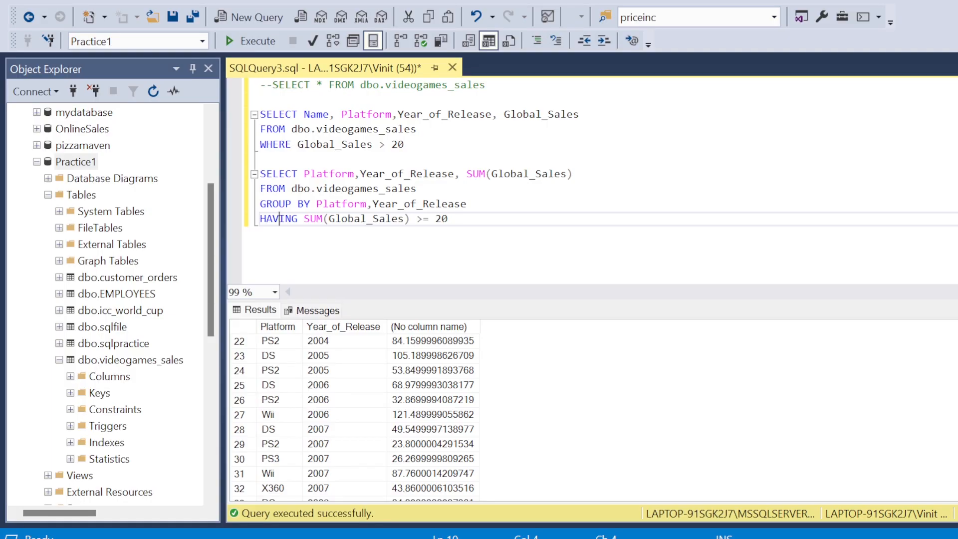